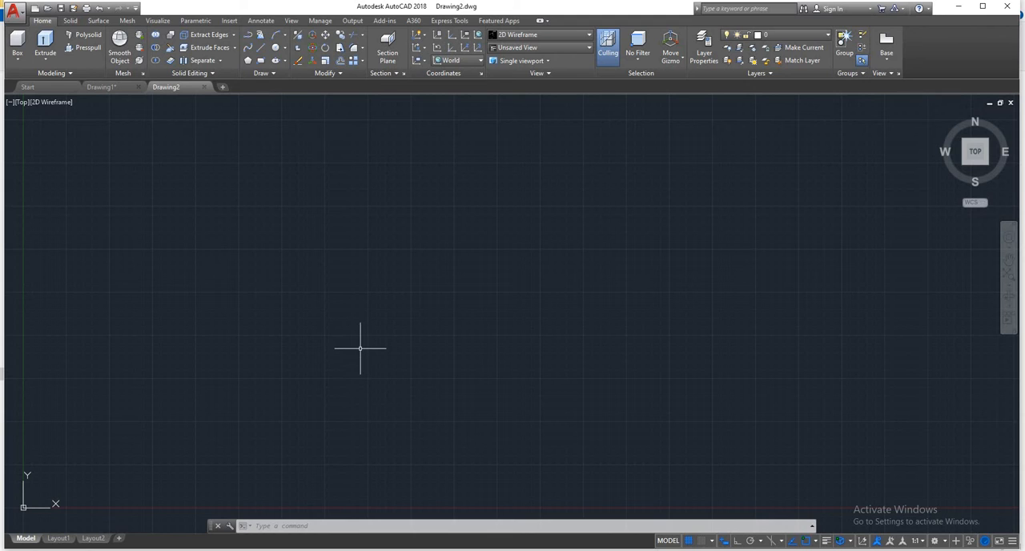
# - Set the drawing's length units to Engineering, keeping inches as the insertion scale
pyautogui.write('un')
pyautogui.press('Return')
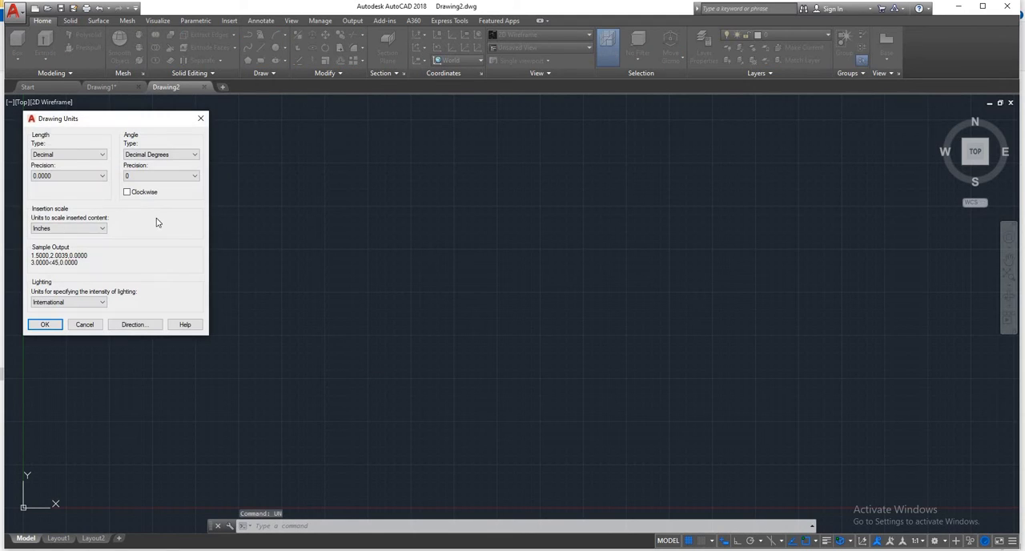
pyautogui.click(49, 153)
pyautogui.click(60, 176)
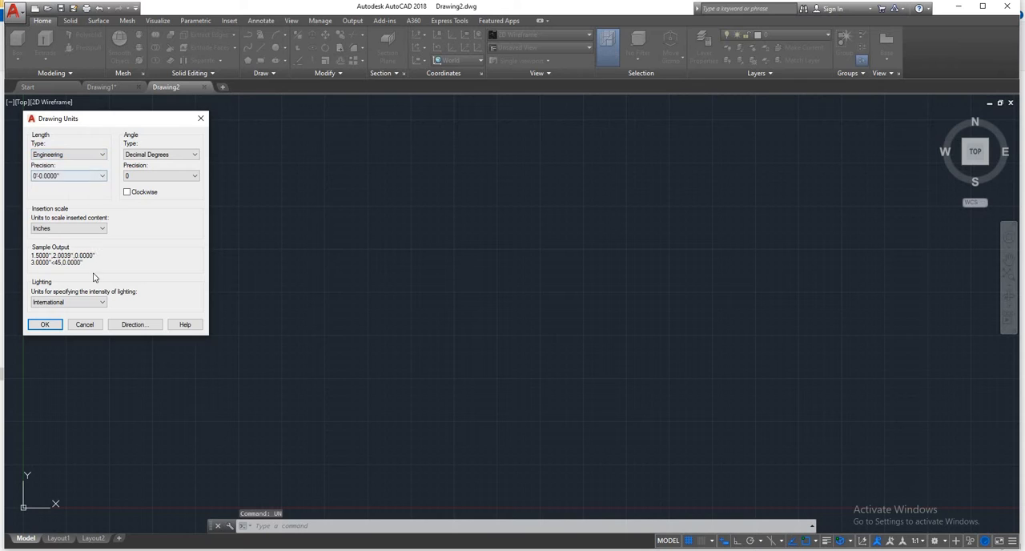
pyautogui.press('Return')
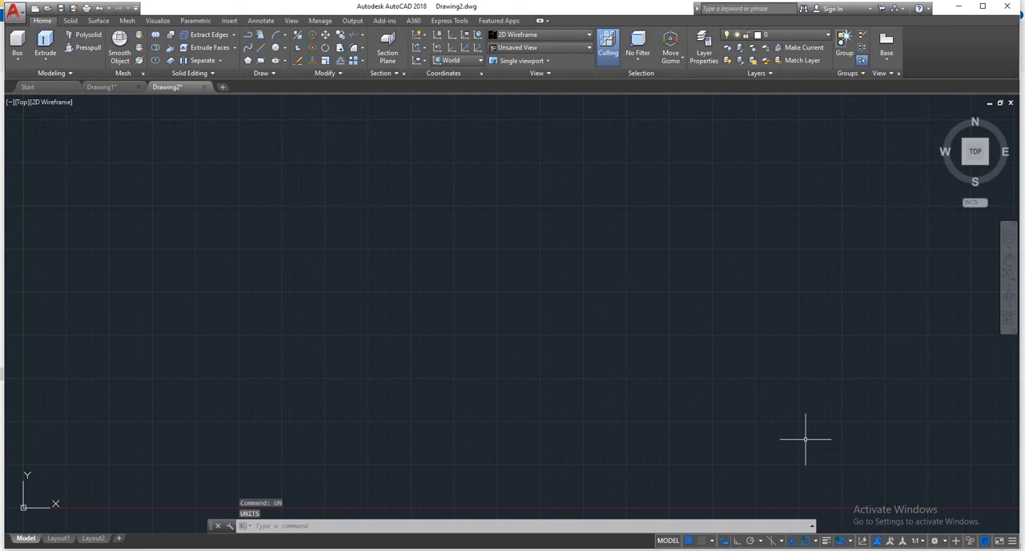
# - Draw a rectangle using the Dimensions option with a length of 2' and a width of 2'
pyautogui.write('rec')
pyautogui.press('Return')
pyautogui.click(416, 222)
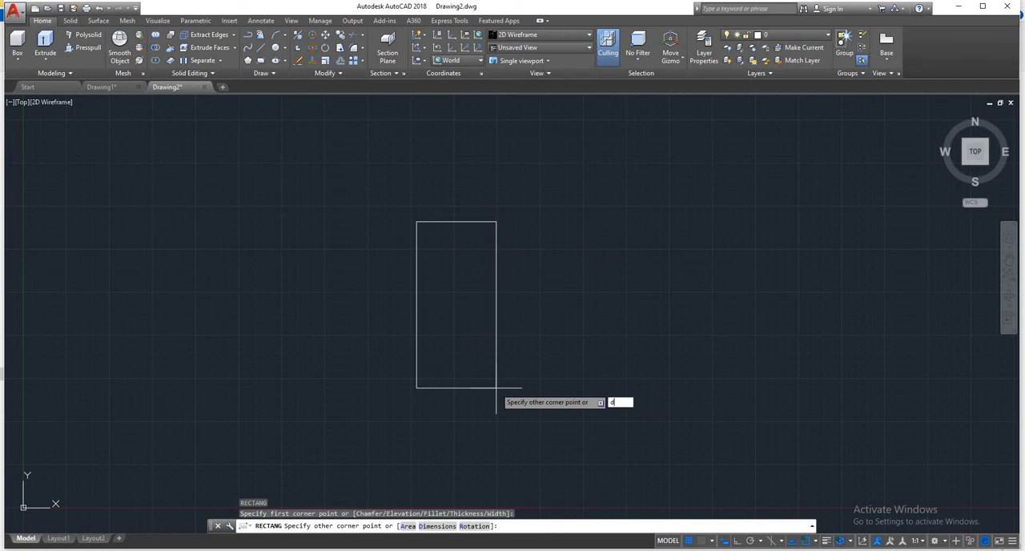
pyautogui.write('d')
pyautogui.press('Return')
pyautogui.write("2'")
pyautogui.press('Return')
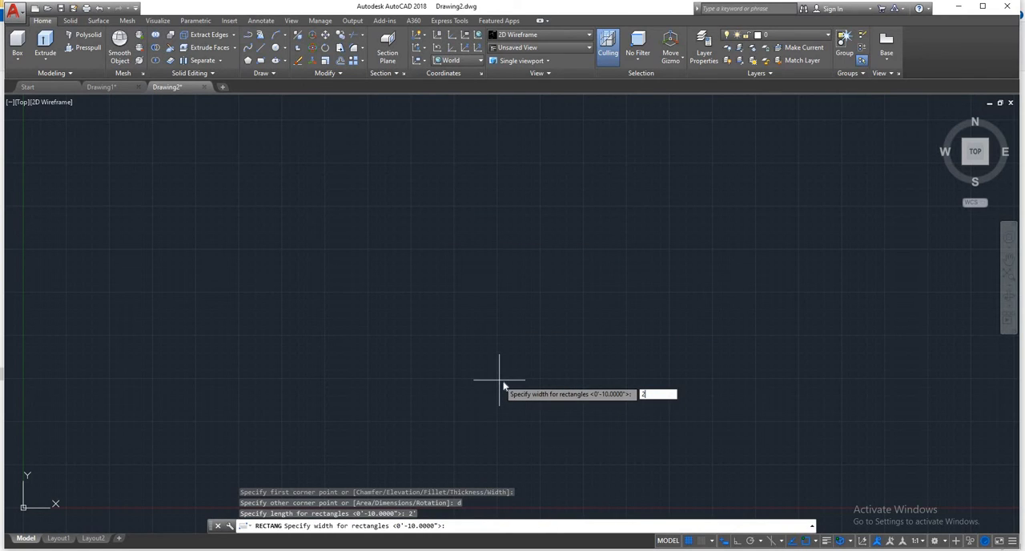
pyautogui.write("2'")
pyautogui.press('Return')
pyautogui.click(503, 372)
# - Offset the square inward by 2" to create a smaller concentric square
pyautogui.scroll(-4, 529, 353)
pyautogui.moveTo(533, 350)
pyautogui.mouseDown(button='middle')
pyautogui.moveTo(309, 210)
pyautogui.moveTo(311, 244)
pyautogui.mouseUp(button='middle')
pyautogui.scroll(-2, 329, 218)
pyautogui.press('Return')
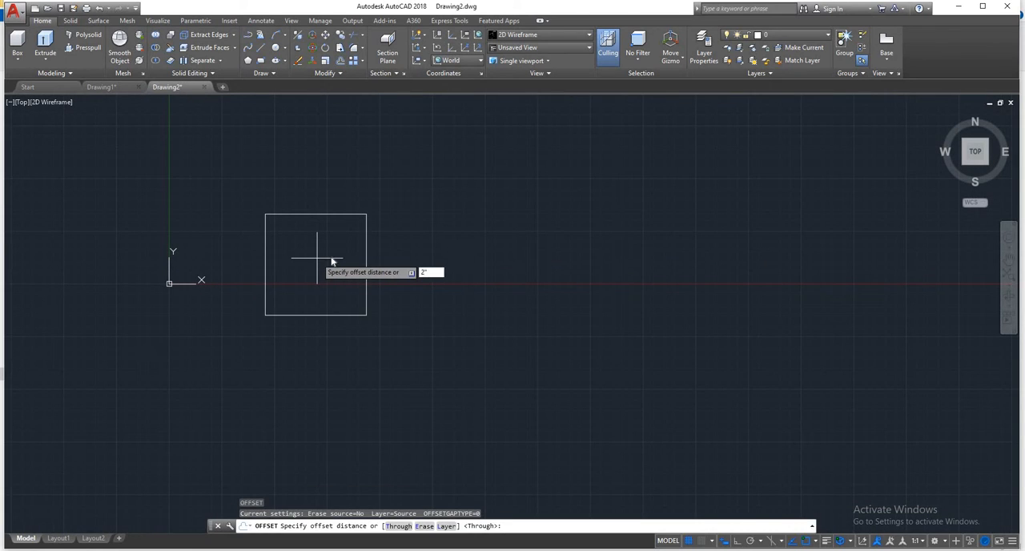
pyautogui.write('2"')
pyautogui.press('Return')
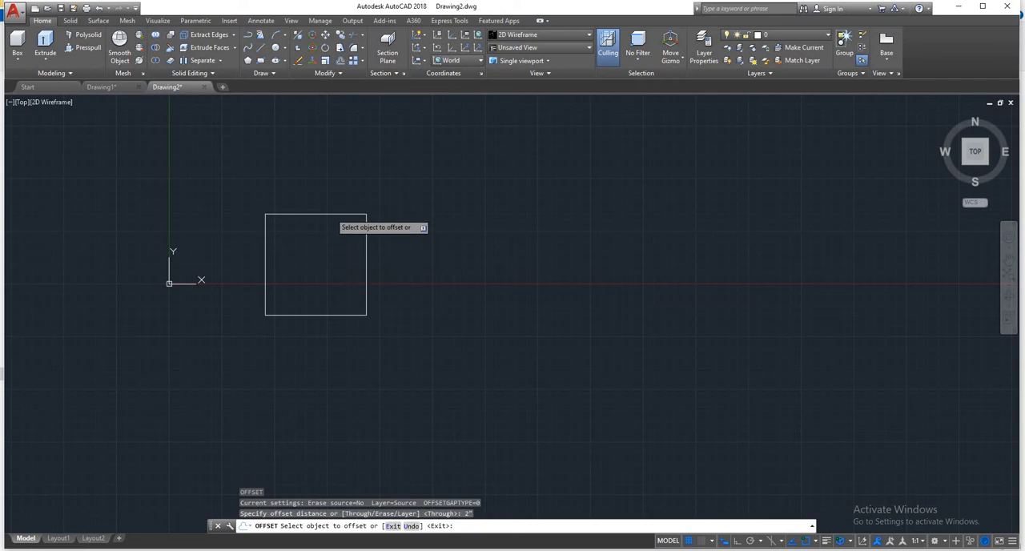
pyautogui.click(330, 212)
pyautogui.click(315, 263)
pyautogui.press('Escape')
pyautogui.press('Escape')
pyautogui.press('Escape')
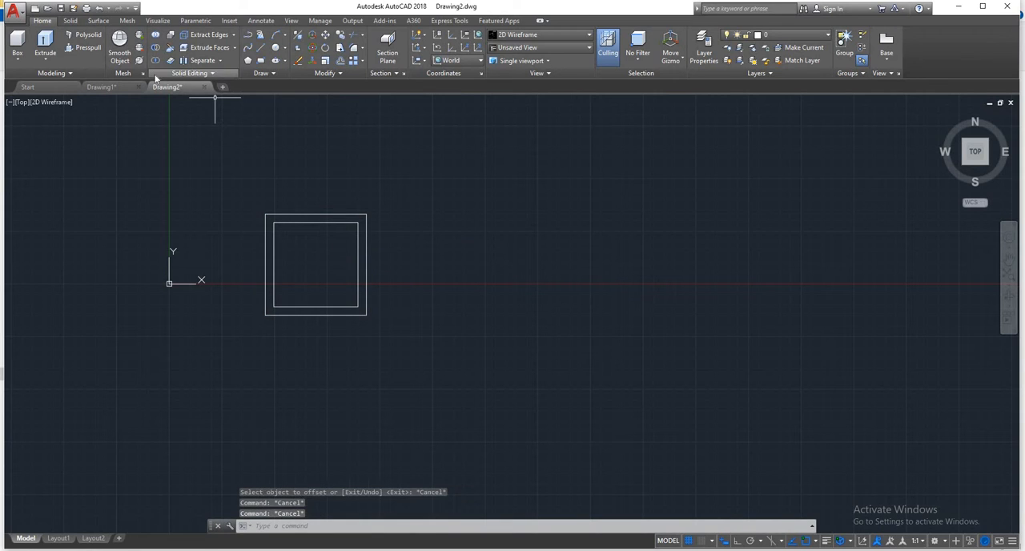
# - Presspull the bounded area between the two squares to a height of 2"
pyautogui.click(86, 49)
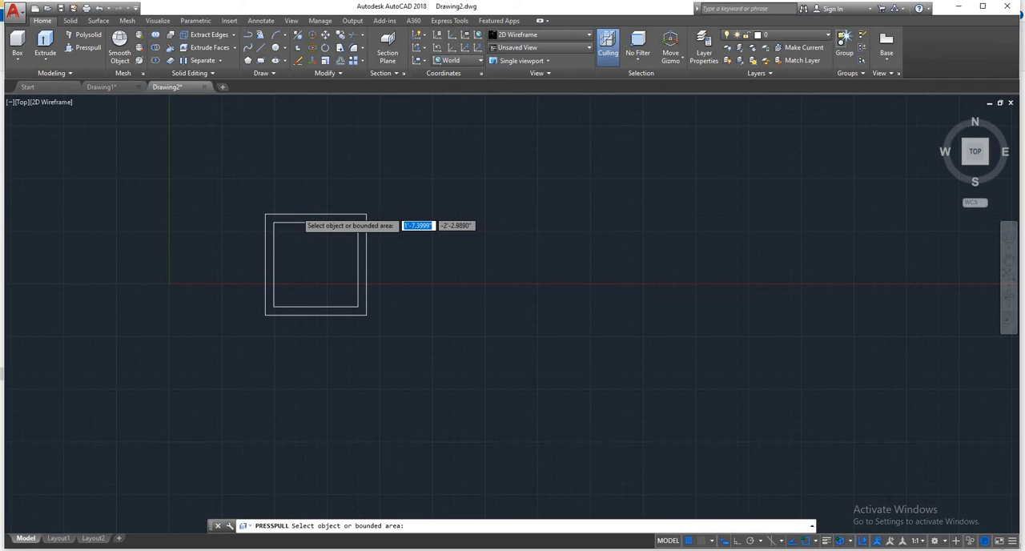
pyautogui.scroll(4, 299, 216)
pyautogui.click(342, 341)
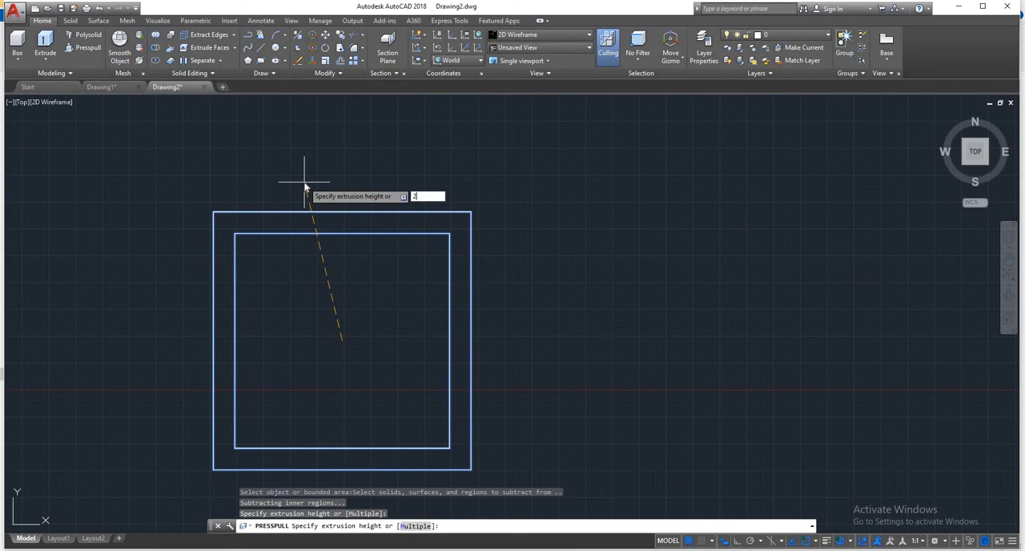
pyautogui.press('Return')
pyautogui.press('Escape')
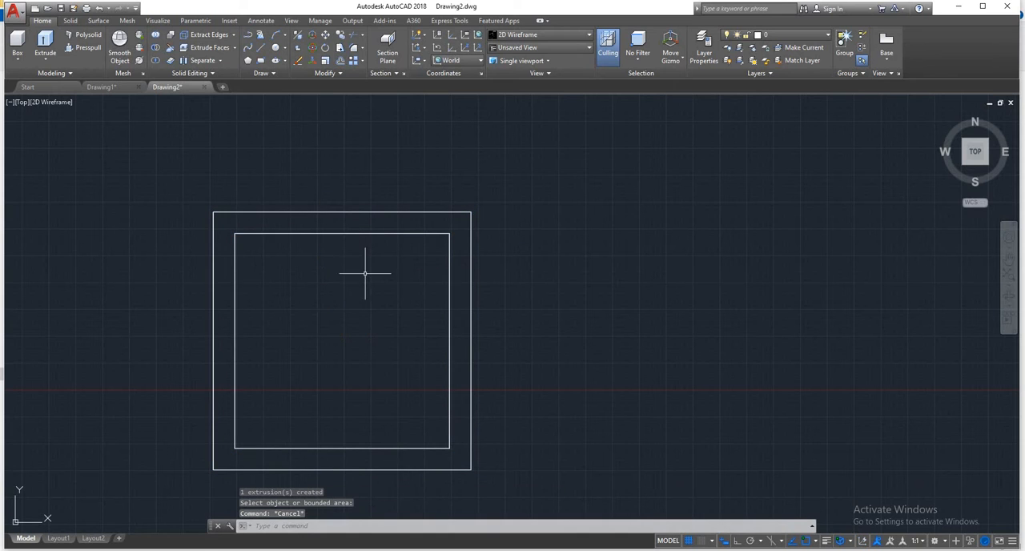
# - From the top view, draw a thin box 0.1" high across the frame opening, near and parallel to its upper inner edge
pyautogui.keyDown('shift'); pyautogui.moveTo(427, 349); pyautogui.dragTo(376, 276, button='middle'); pyautogui.keyUp('shift')
pyautogui.click(476, 256)
pyautogui.click(419, 331)
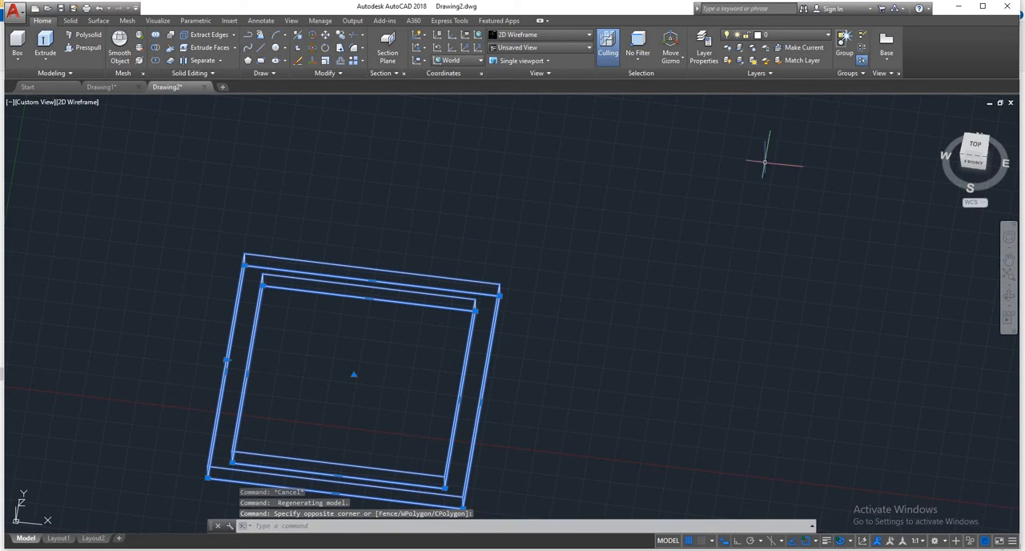
pyautogui.click(975, 145)
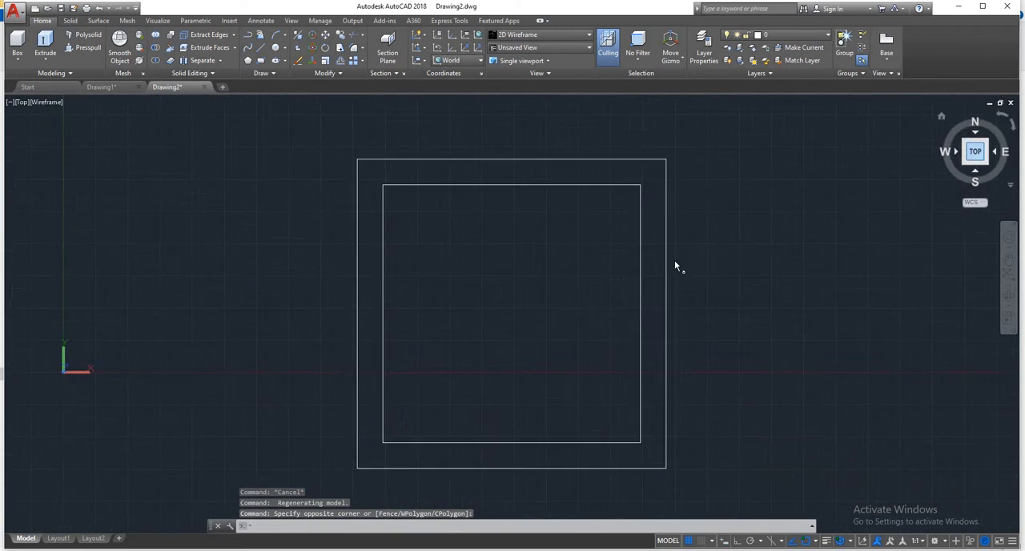
pyautogui.press('Escape')
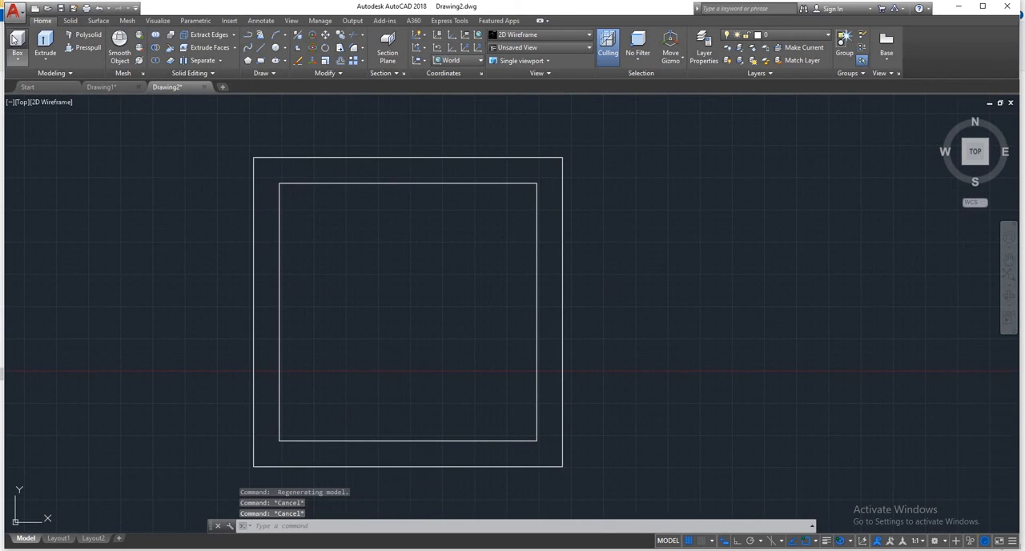
pyautogui.click(16, 44)
pyautogui.click(280, 200)
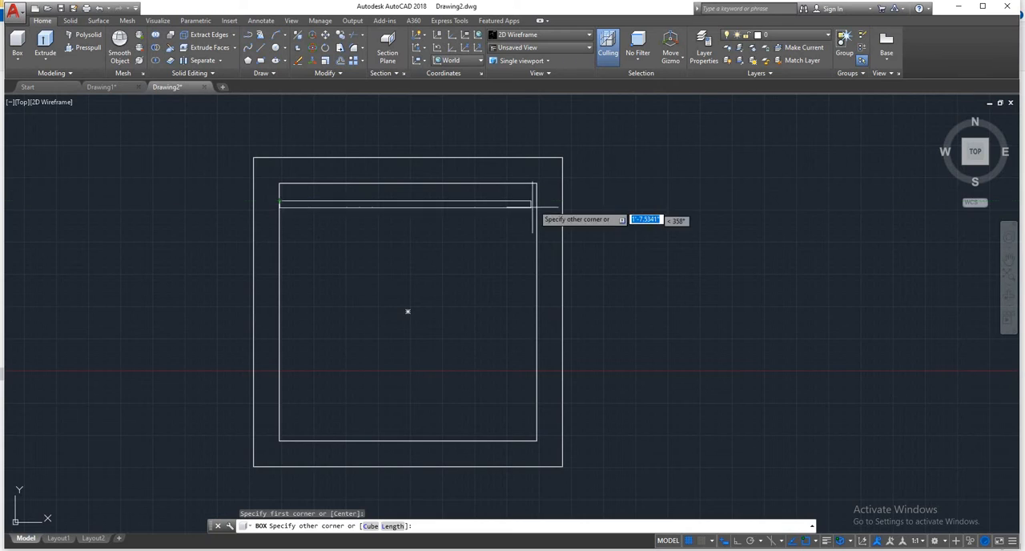
pyautogui.scroll(5, 536, 202)
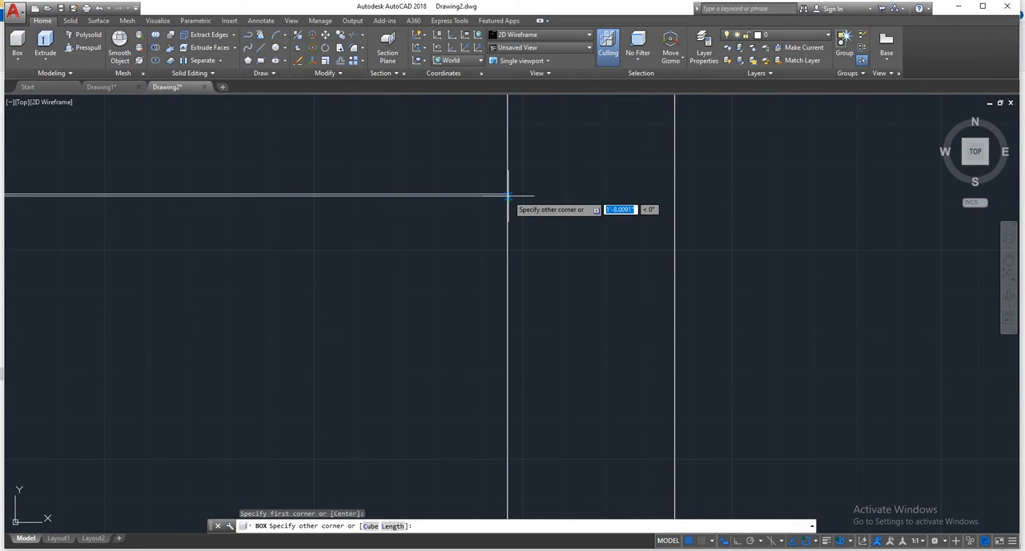
pyautogui.click(508, 195)
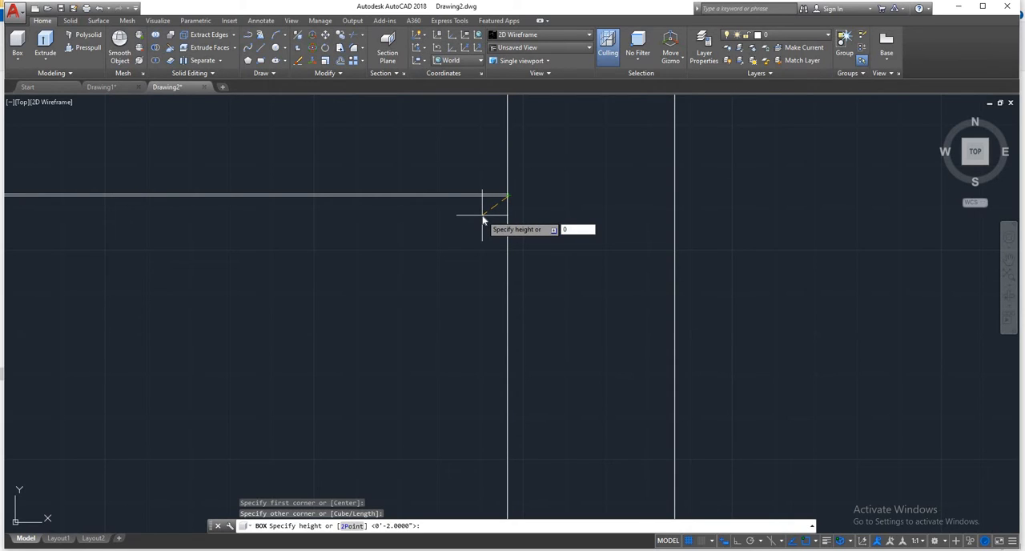
pyautogui.write('0.1')
pyautogui.press('Return')
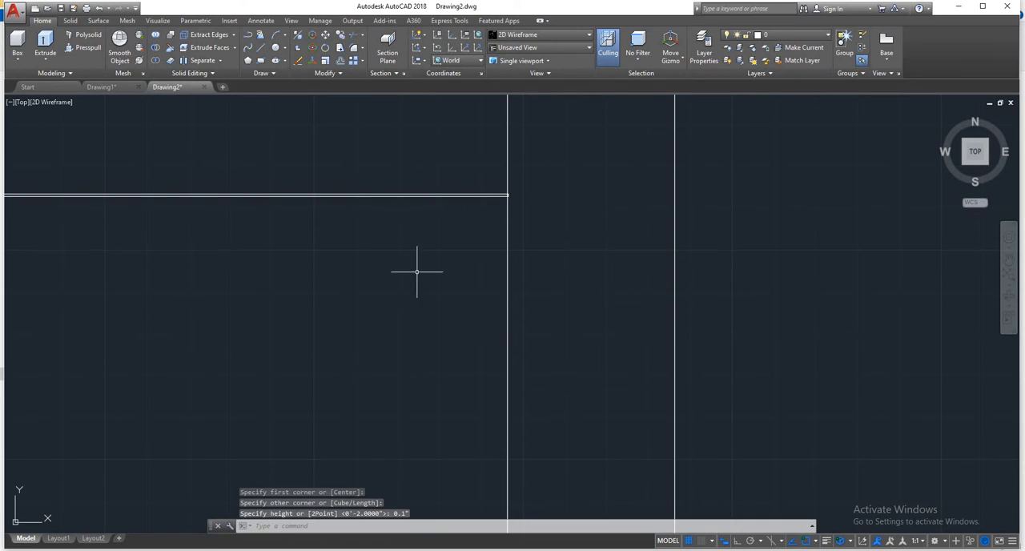
# - Set the subobject selection filter to Face so individual faces of the thin box can be picked
pyautogui.scroll(-3, 417, 272)
pyautogui.keyDown('shift'); pyautogui.moveTo(513, 248); pyautogui.dragTo(570, 161, button='middle'); pyautogui.keyUp('shift')
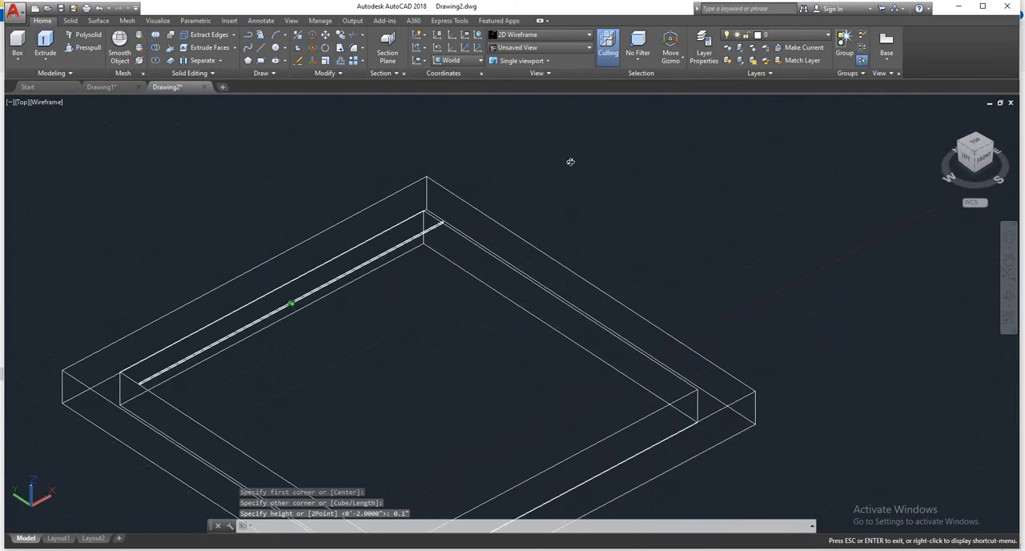
pyautogui.scroll(4, 412, 217)
pyautogui.scroll(2, 494, 202)
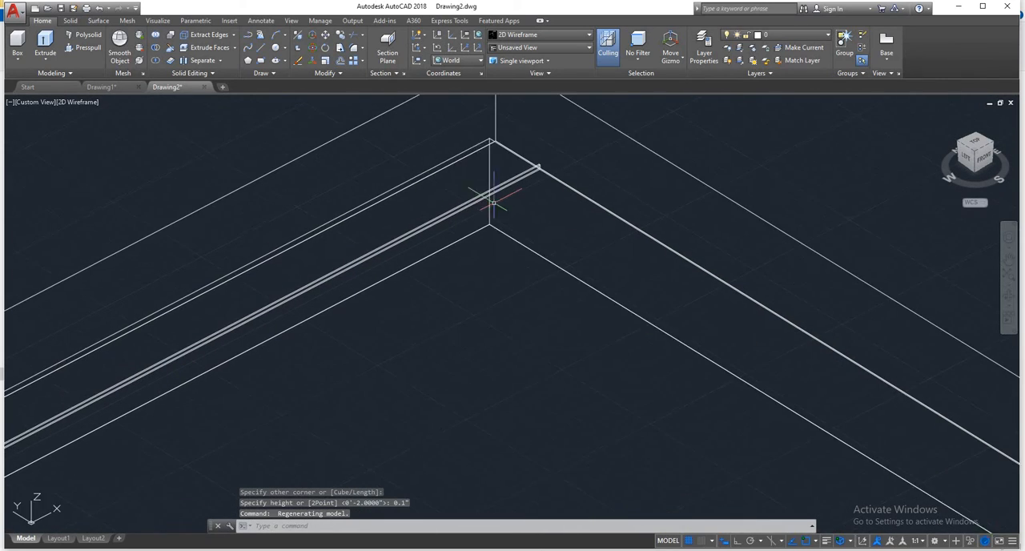
pyautogui.rightClick(478, 256)
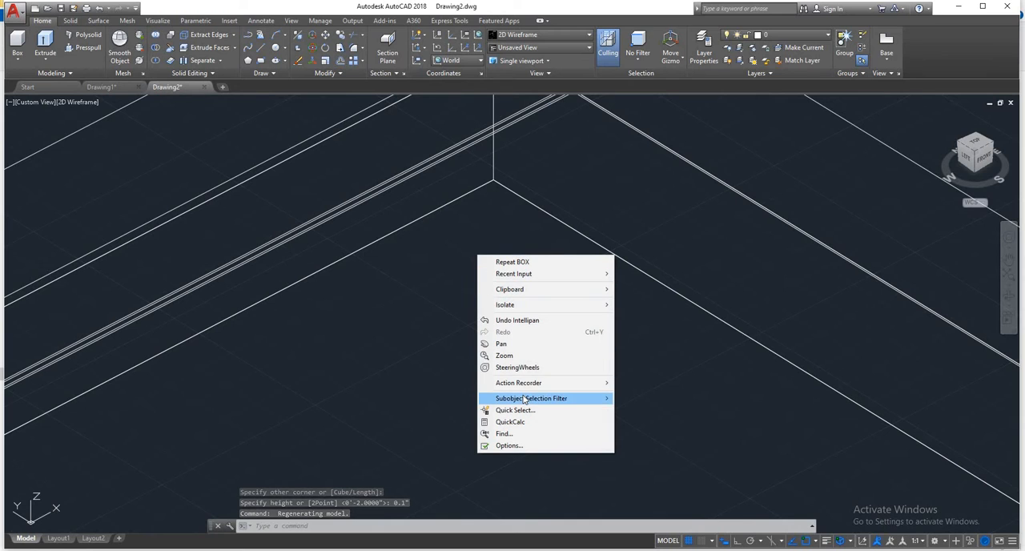
pyautogui.moveTo(525, 399)
pyautogui.click(664, 433)
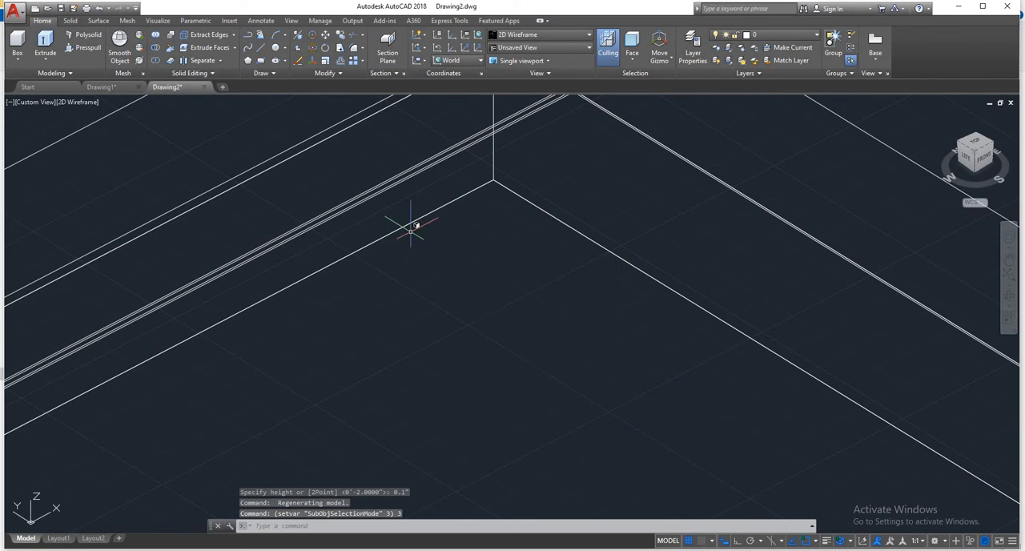
# - Try to stretch the thin box's top face downward past the frame's base using its face grip
pyautogui.keyDown('shift'); pyautogui.moveTo(392, 249); pyautogui.dragTo(435, 251, button='middle'); pyautogui.keyUp('shift')
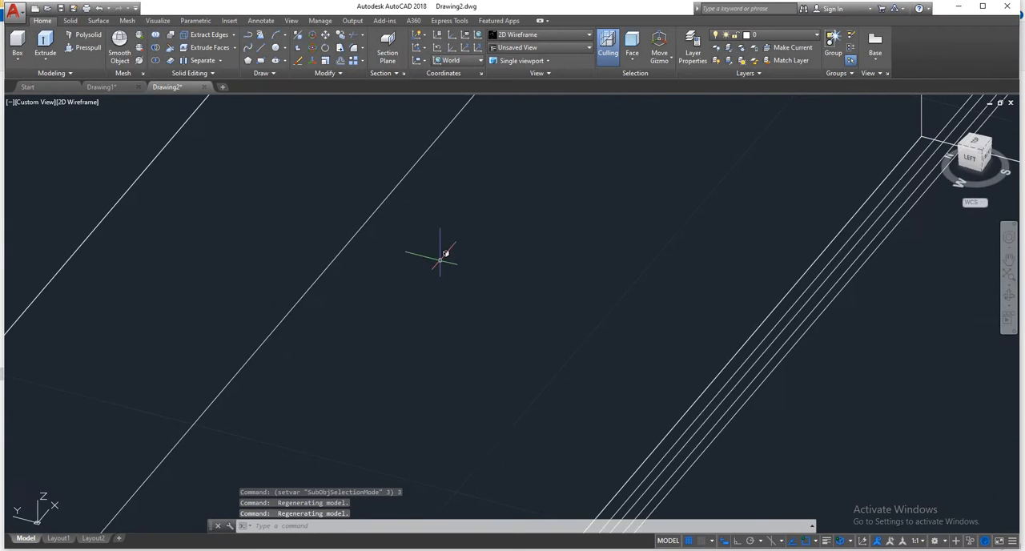
pyautogui.scroll(3, 489, 285)
pyautogui.scroll(5, 529, 289)
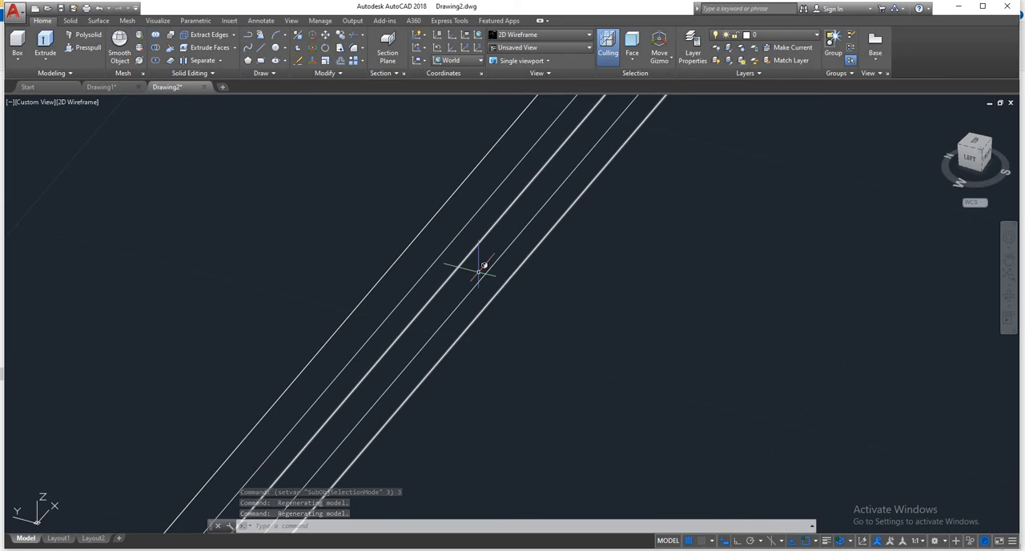
pyautogui.scroll(-4, 479, 272)
pyautogui.keyDown('shift'); pyautogui.moveTo(478, 272); pyautogui.dragTo(507, 265, button='middle'); pyautogui.keyUp('shift')
pyautogui.scroll(-8, 508, 266)
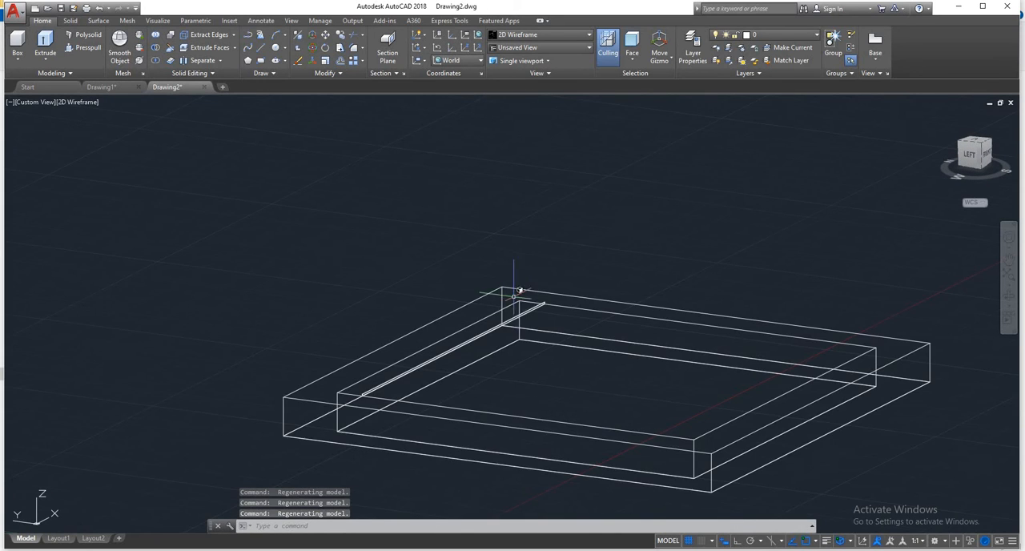
pyautogui.scroll(6, 467, 345)
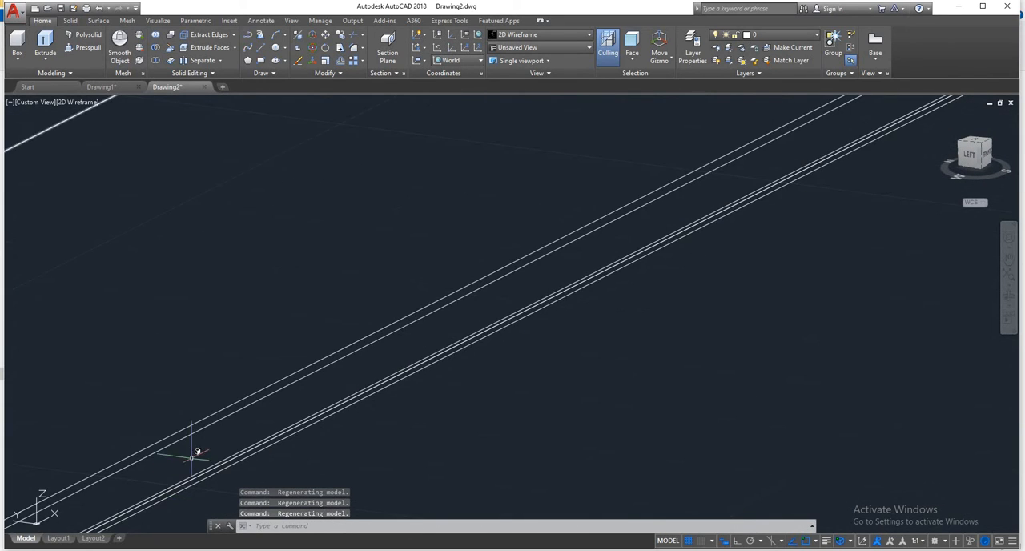
pyautogui.click(202, 425)
pyautogui.scroll(-6, 206, 419)
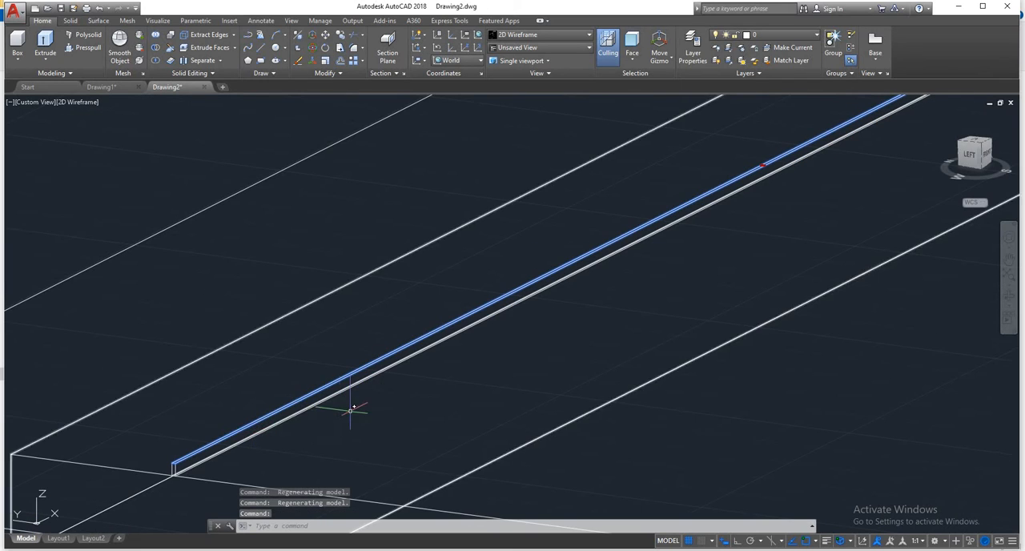
pyautogui.scroll(6, 409, 312)
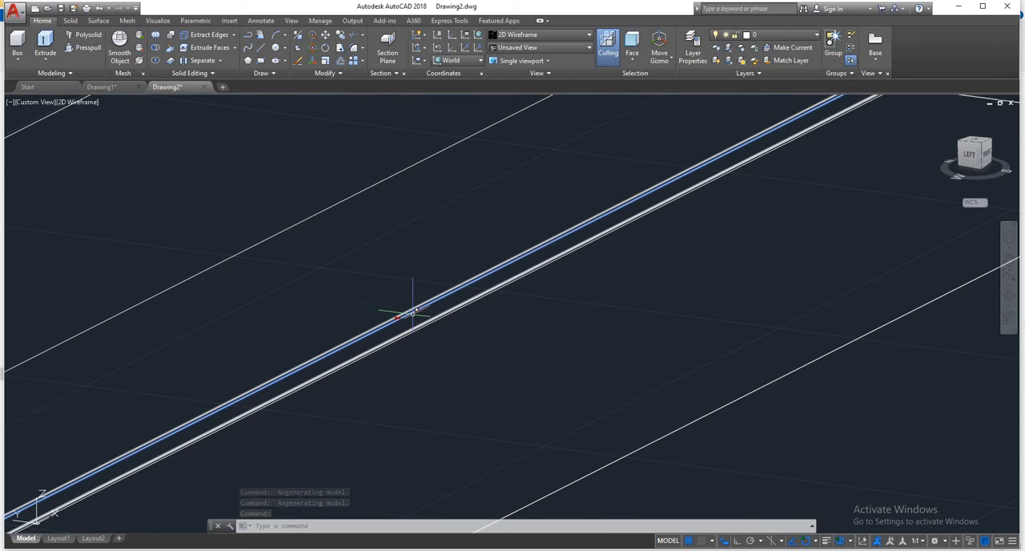
pyautogui.scroll(6, 402, 315)
pyautogui.click(370, 333)
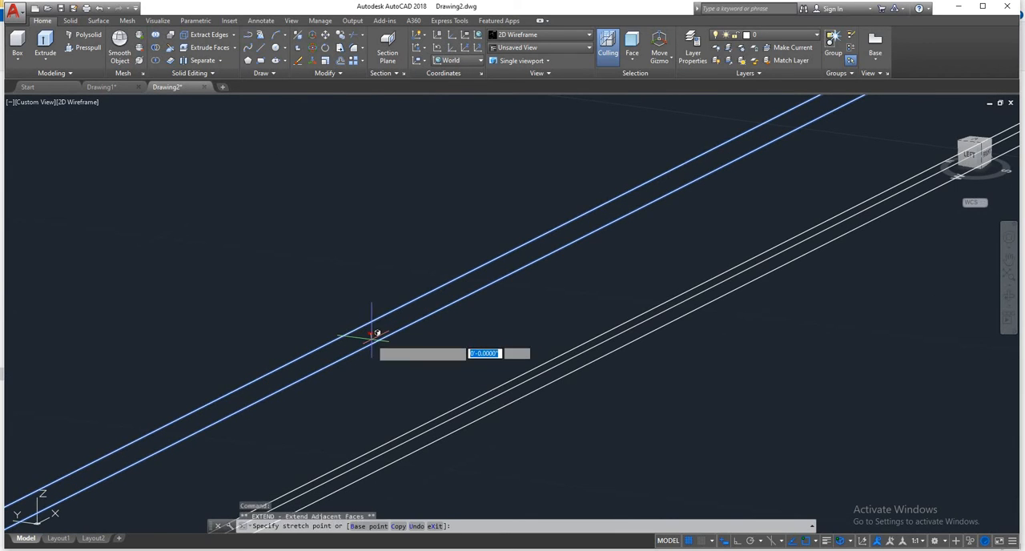
pyautogui.scroll(-7, 453, 458)
pyautogui.moveTo(454, 458); pyautogui.dragTo(419, 246, button='middle')
pyautogui.scroll(-6, 508, 414)
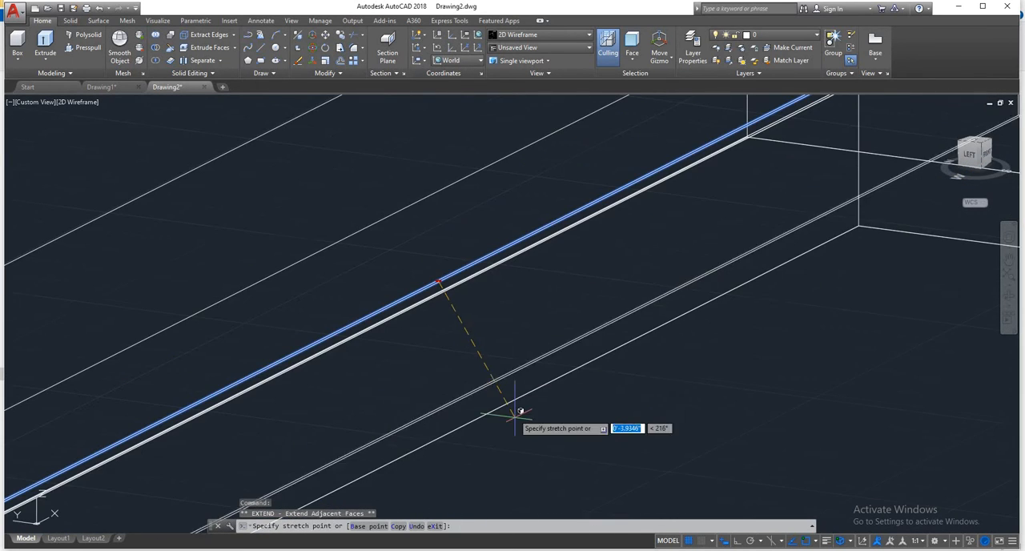
pyautogui.moveTo(522, 435); pyautogui.dragTo(520, 268, button='middle')
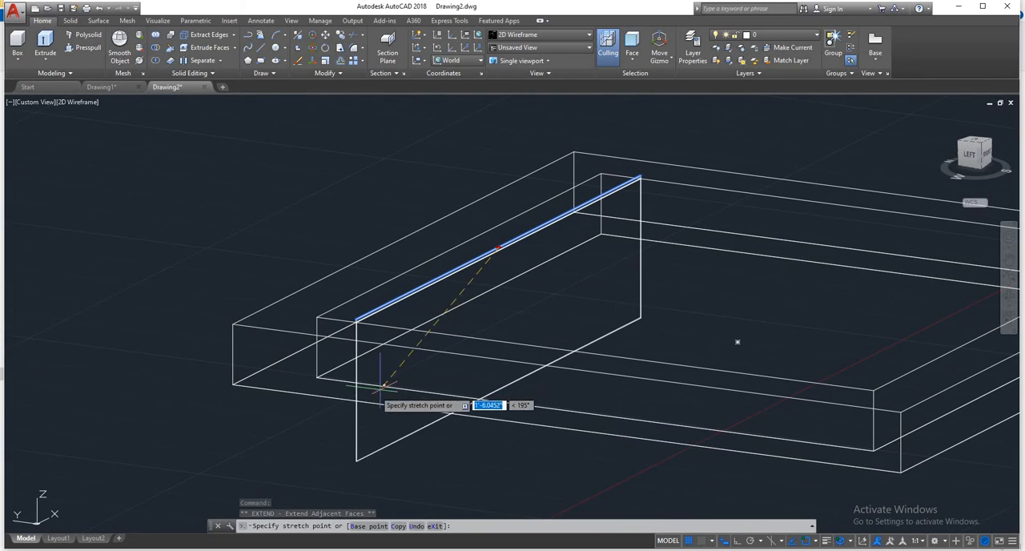
pyautogui.click(360, 396)
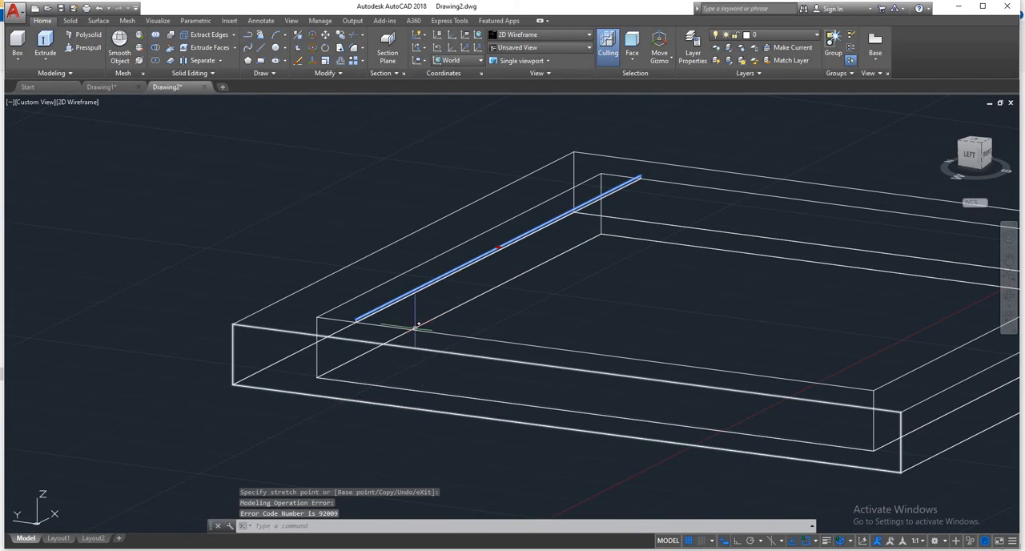
# - Try to stretch the same box face down to the frame's bottom outer corner
pyautogui.click(501, 252)
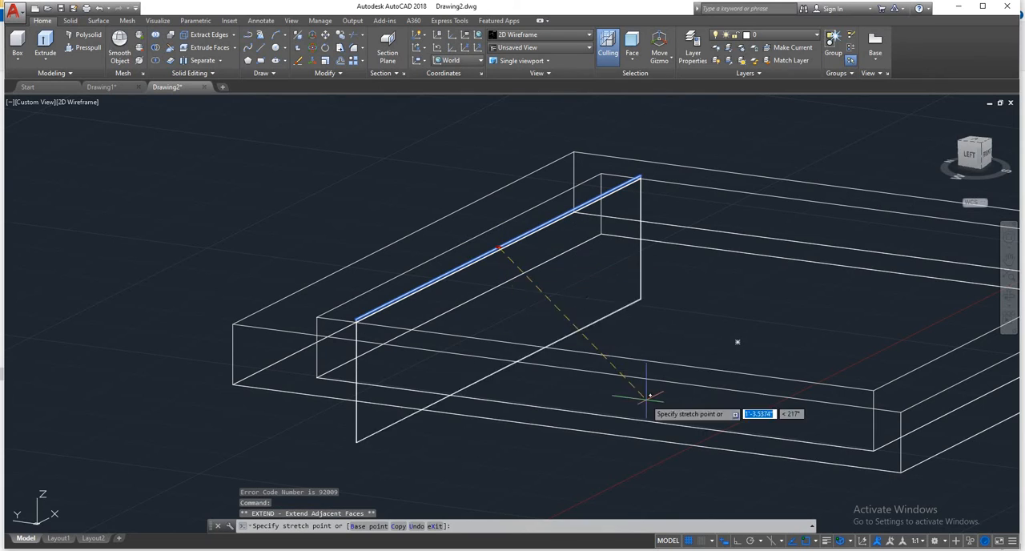
pyautogui.click(902, 471)
pyautogui.press('Escape')
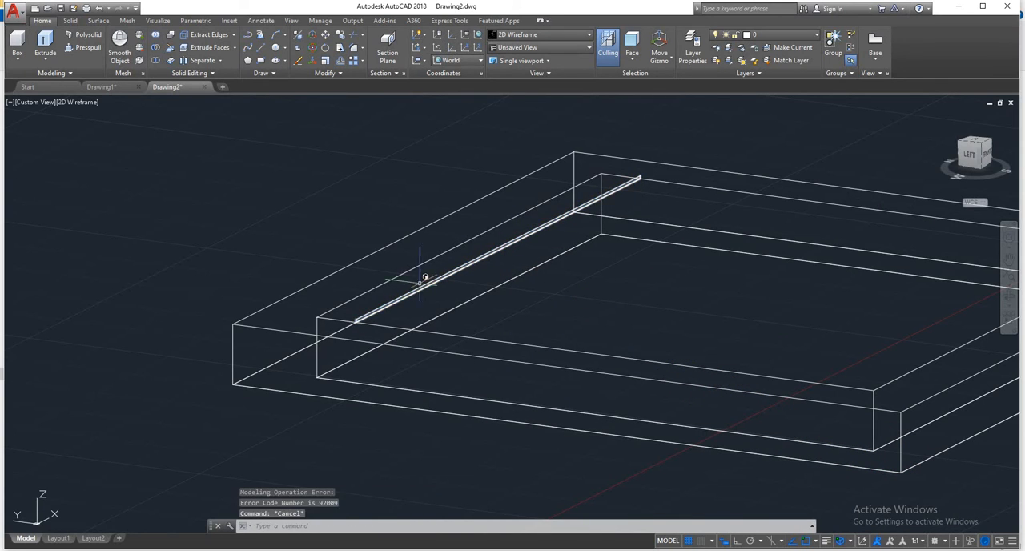
# - Stretch the thin box's face down to the frame's lower outer corner and reset the subobject filter to No Filter
pyautogui.scroll(5, 373, 320)
pyautogui.keyDown('shift'); pyautogui.moveTo(373, 320); pyautogui.dragTo(429, 188, button='middle'); pyautogui.keyUp('shift')
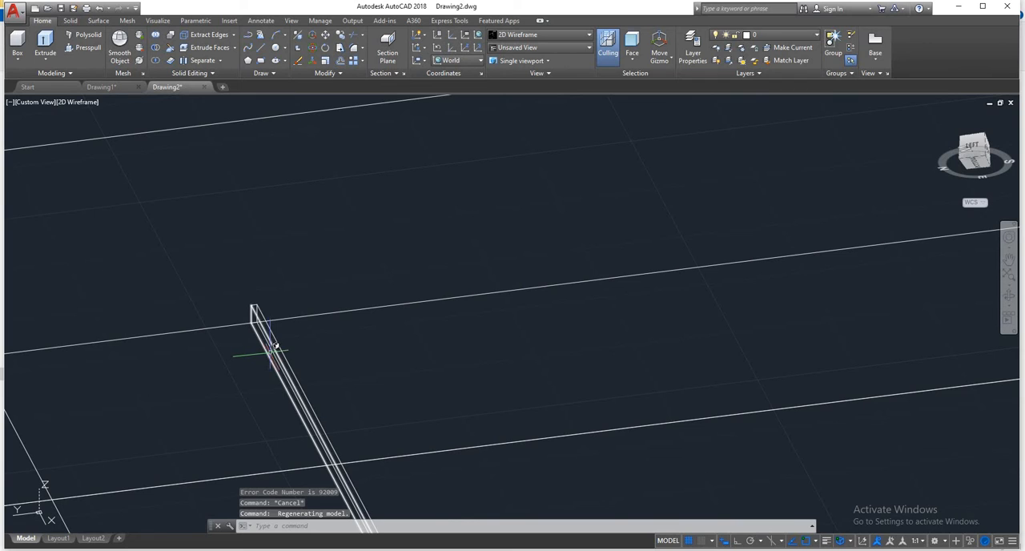
pyautogui.scroll(-5, 274, 345)
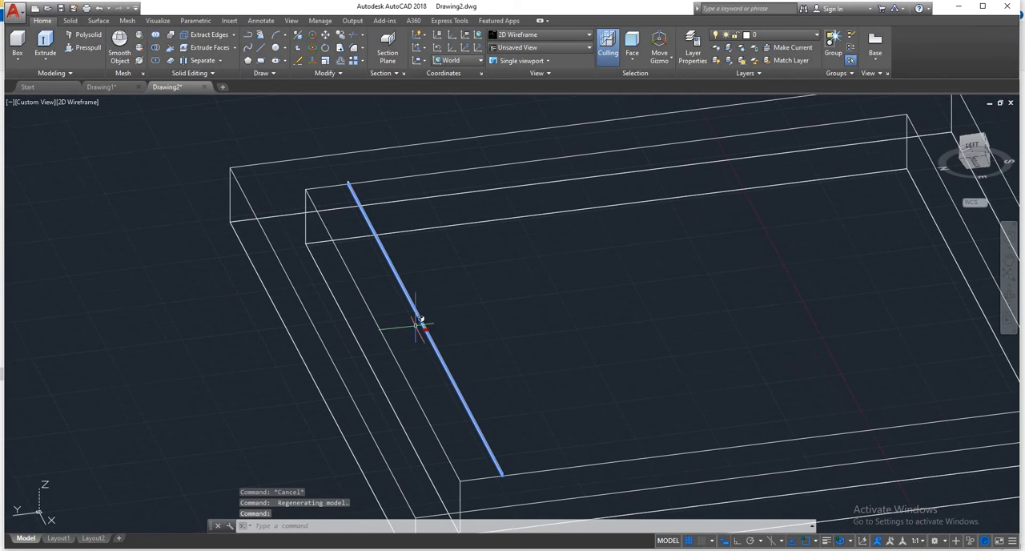
pyautogui.click(425, 331)
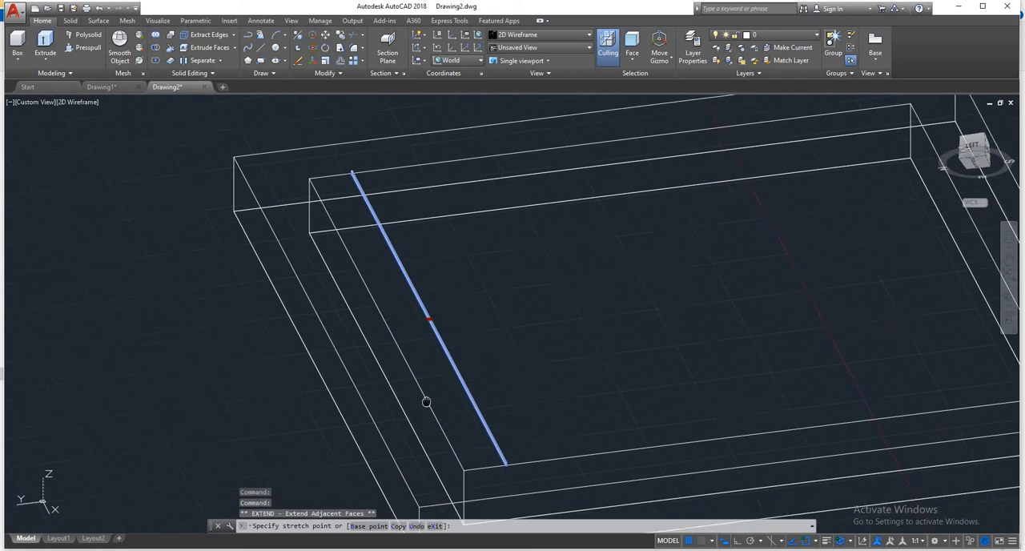
pyautogui.moveTo(426, 402); pyautogui.dragTo(469, 219, button='middle')
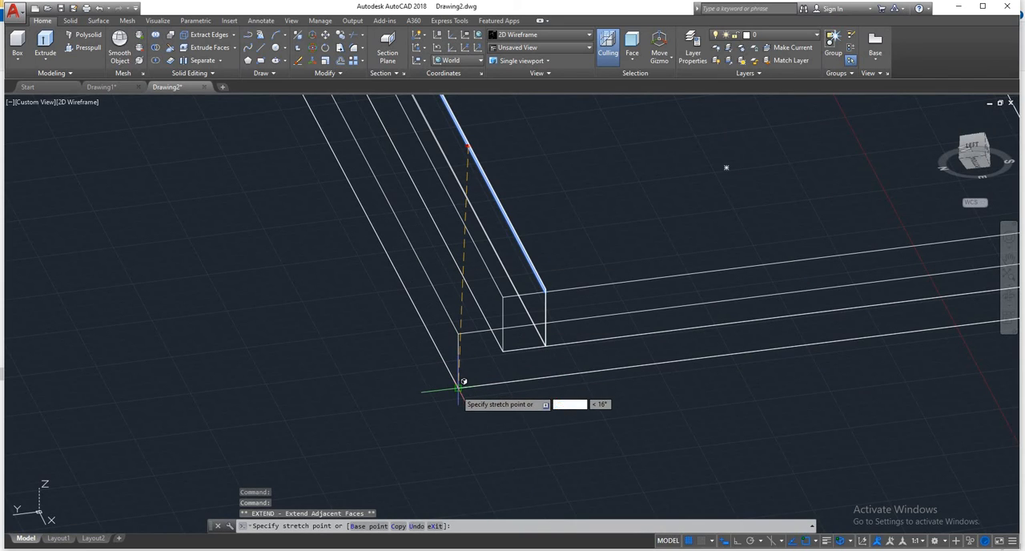
pyautogui.press('Escape')
pyautogui.scroll(-6, 484, 383)
pyautogui.press('Escape')
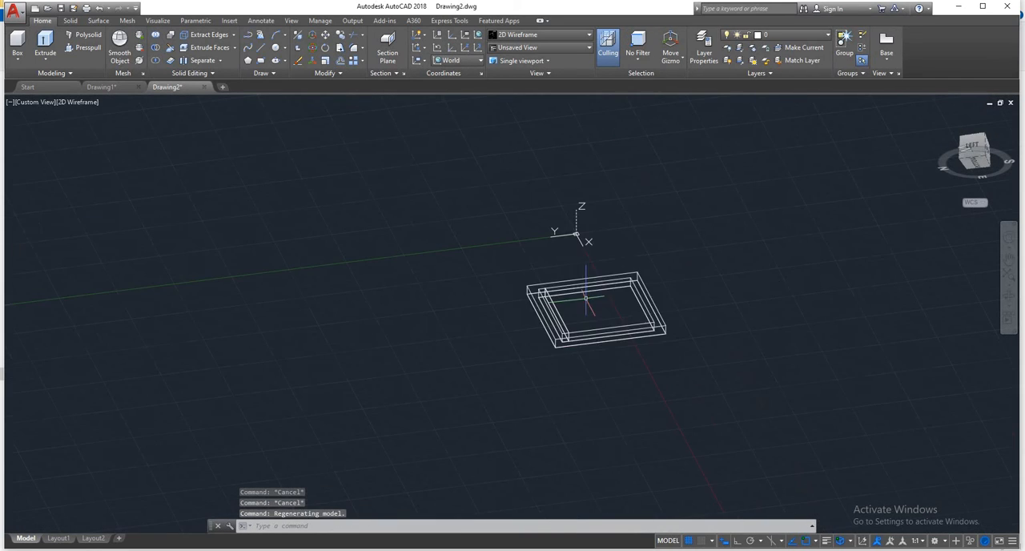
# - Rotate the stretched bar 45° about its long axis with 3D Rotate
pyautogui.keyDown('shift'); pyautogui.moveTo(597, 306); pyautogui.dragTo(521, 433, button='middle'); pyautogui.keyUp('shift')
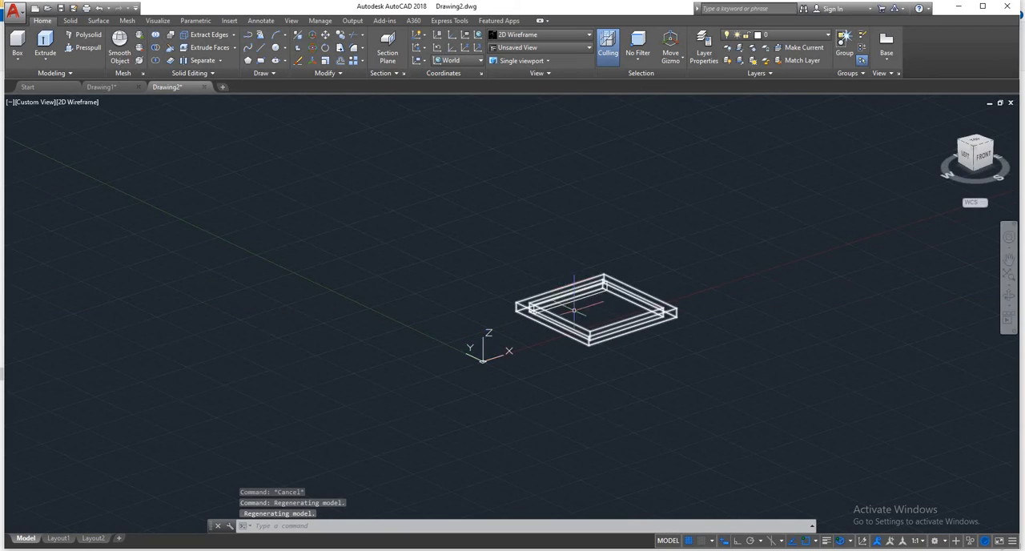
pyautogui.scroll(7, 576, 299)
pyautogui.moveTo(497, 296); pyautogui.dragTo(562, 297, button='middle')
pyautogui.scroll(-5, 473, 276)
pyautogui.keyDown('shift'); pyautogui.moveTo(473, 275); pyautogui.dragTo(567, 301, button='middle'); pyautogui.keyUp('shift')
pyautogui.scroll(4, 490, 252)
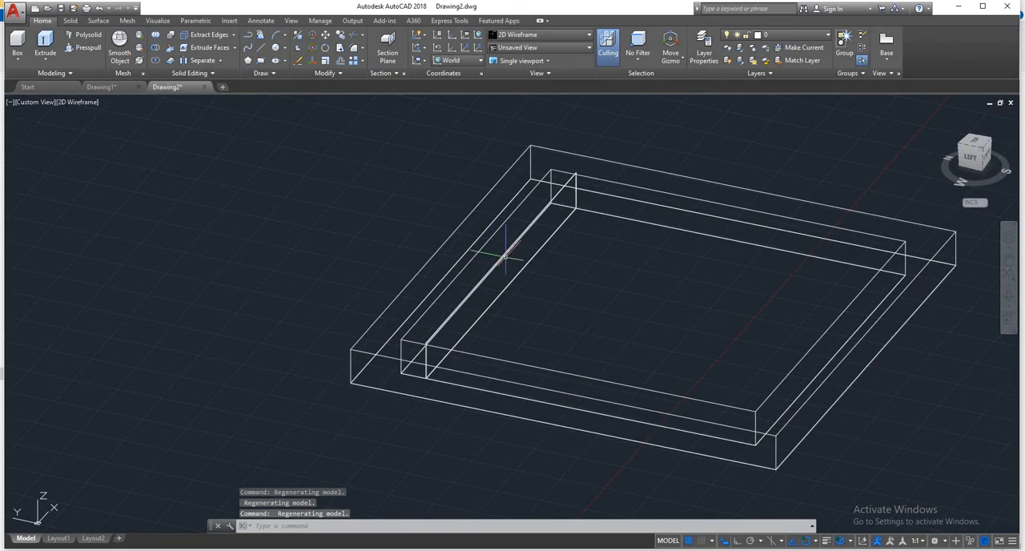
pyautogui.click(506, 255)
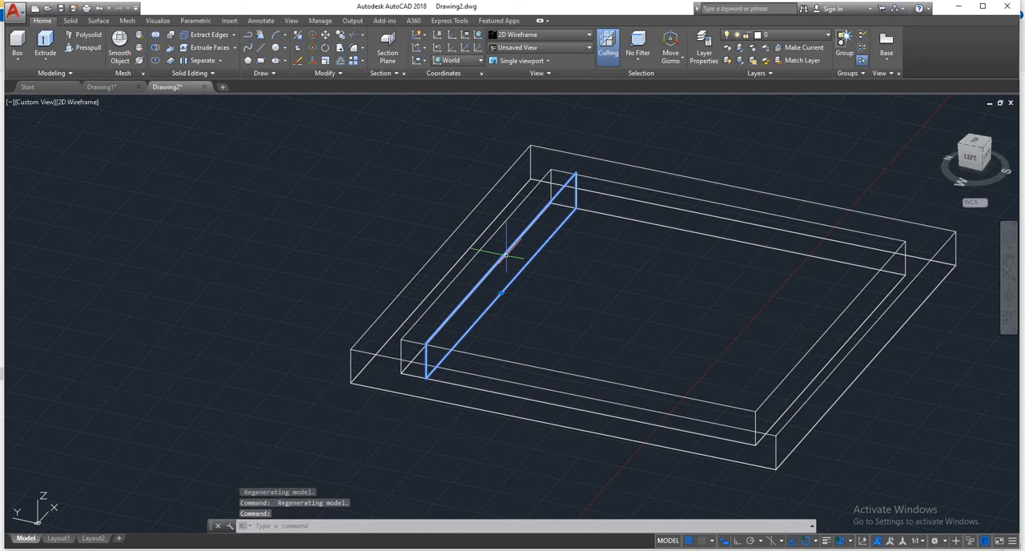
pyautogui.click(313, 49)
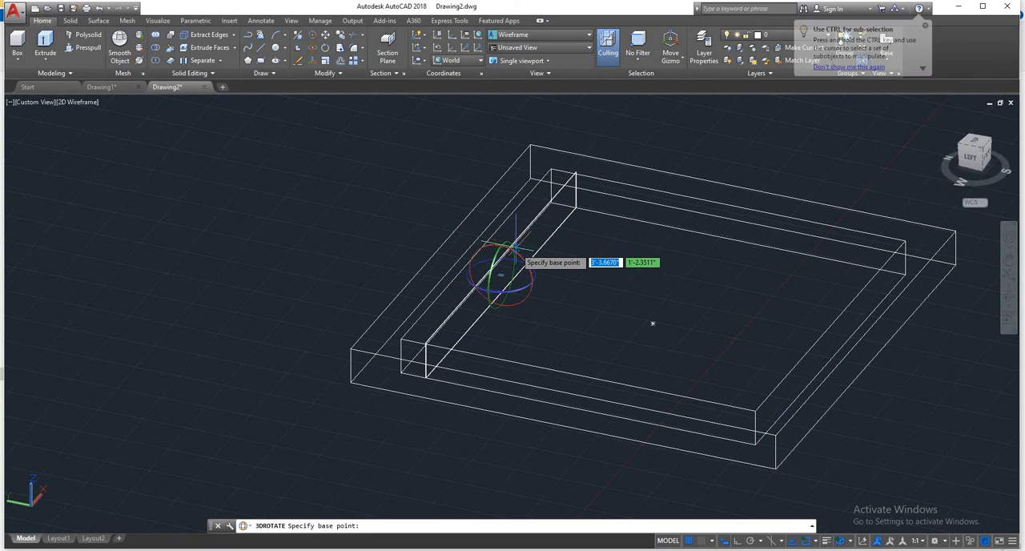
pyautogui.click(502, 272)
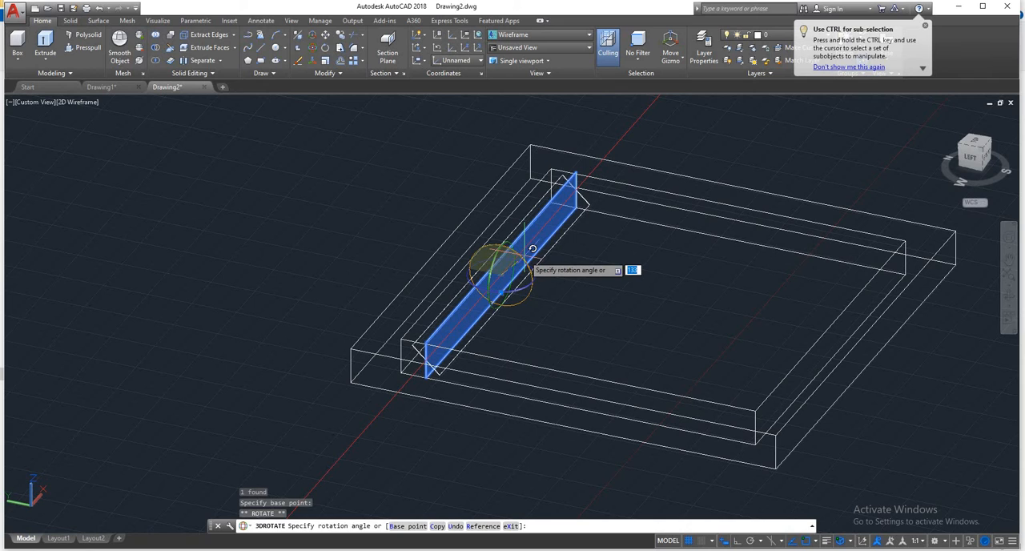
pyautogui.write('45')
pyautogui.press('Return')
pyautogui.press('Escape')
pyautogui.press('Escape')
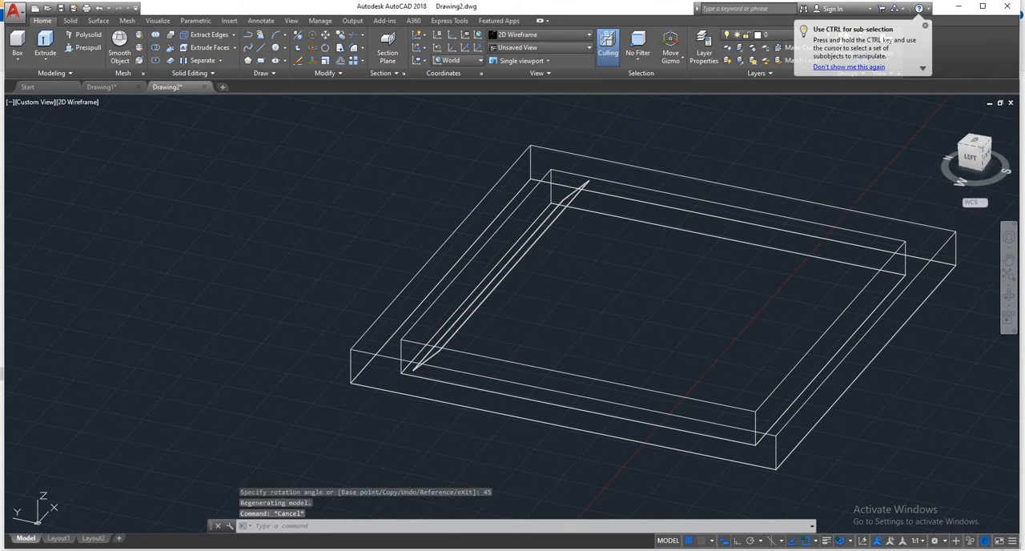
# - Copy the tilted bar 1" across the frame opening along the Y axis, using 3D Move with its Copy option
pyautogui.click(514, 258)
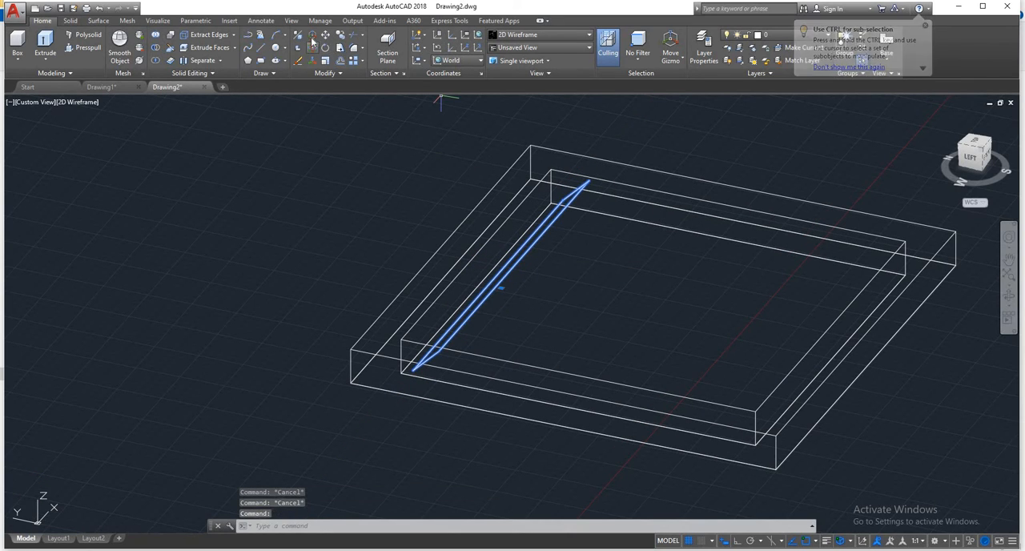
pyautogui.press('Escape')
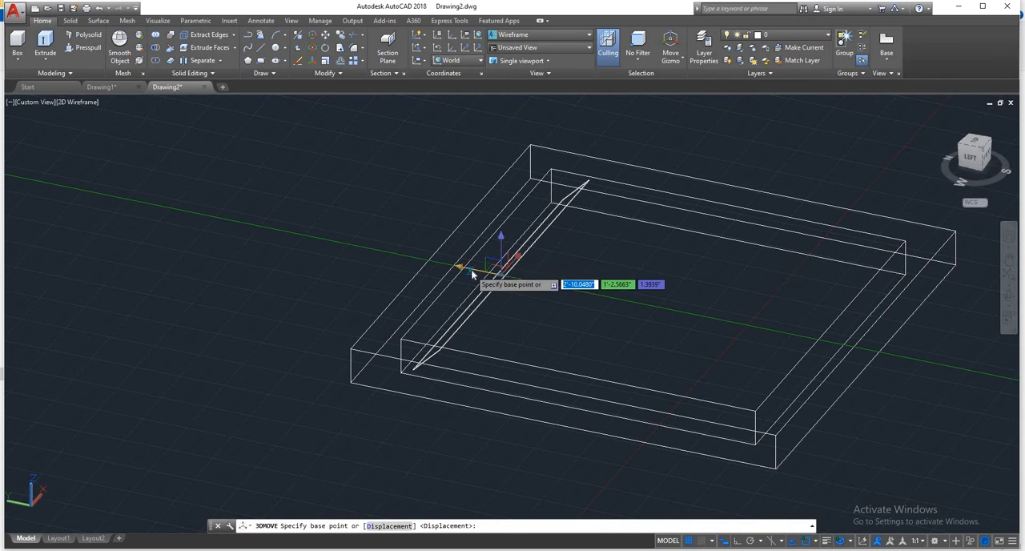
pyautogui.click(498, 272)
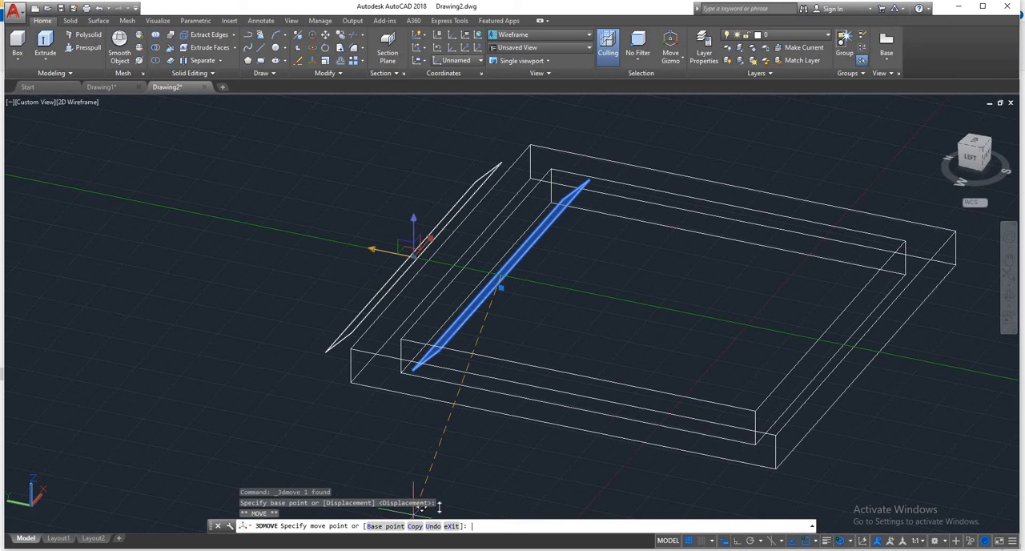
pyautogui.write('c')
pyautogui.press('Return')
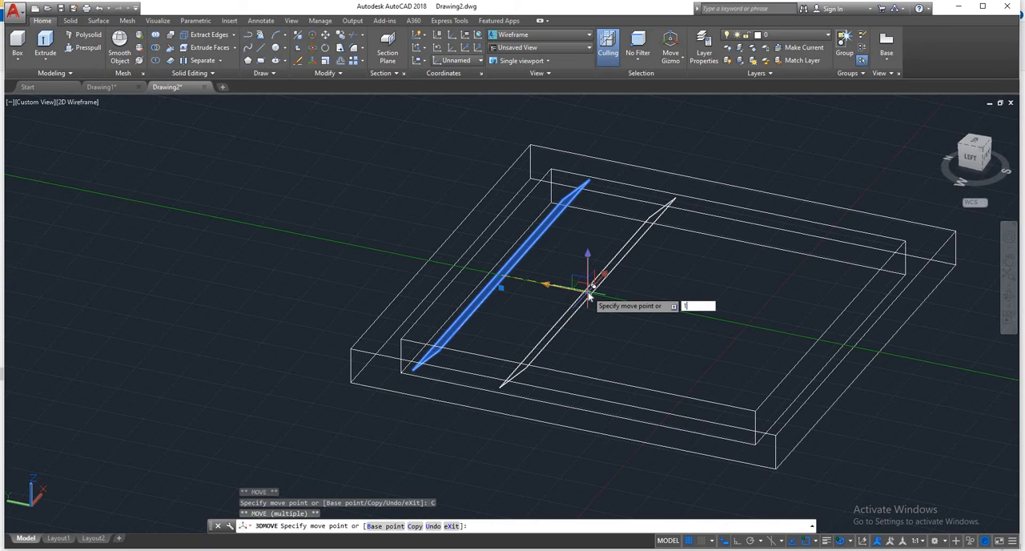
pyautogui.press('Return')
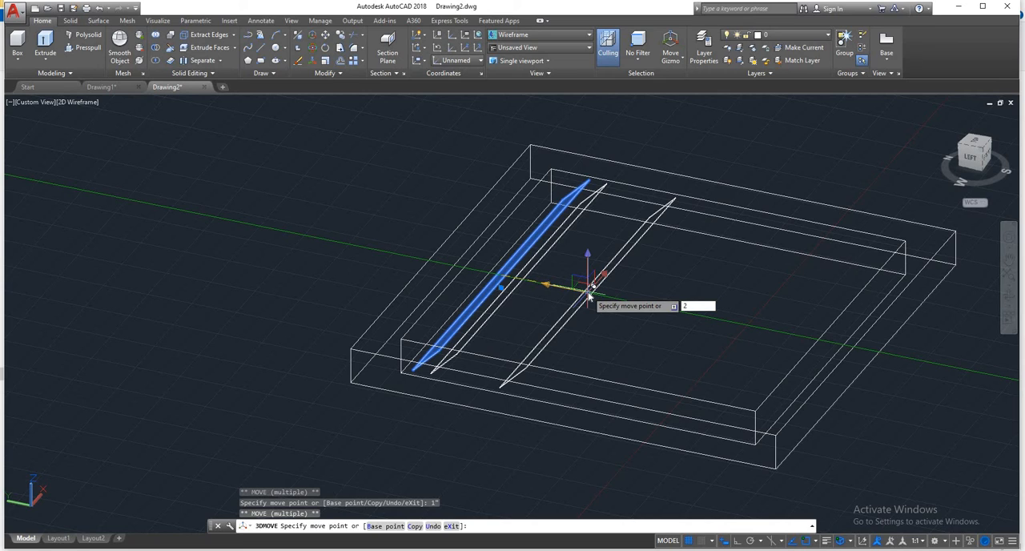
# - Place further copies of the bar at 2", 3", 4" and 5" from the original along the same axis
pyautogui.press('Return')
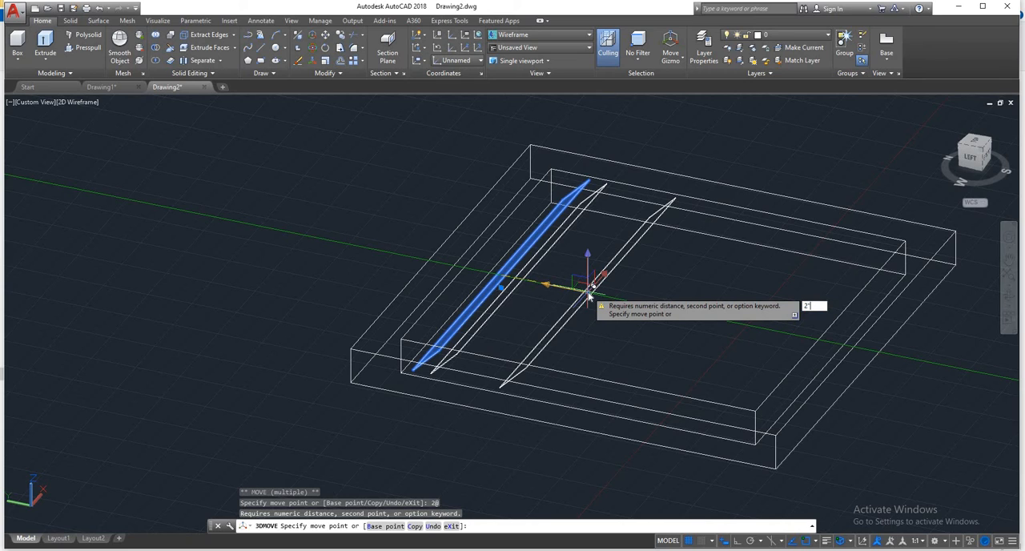
pyautogui.write('2"')
pyautogui.press('Return')
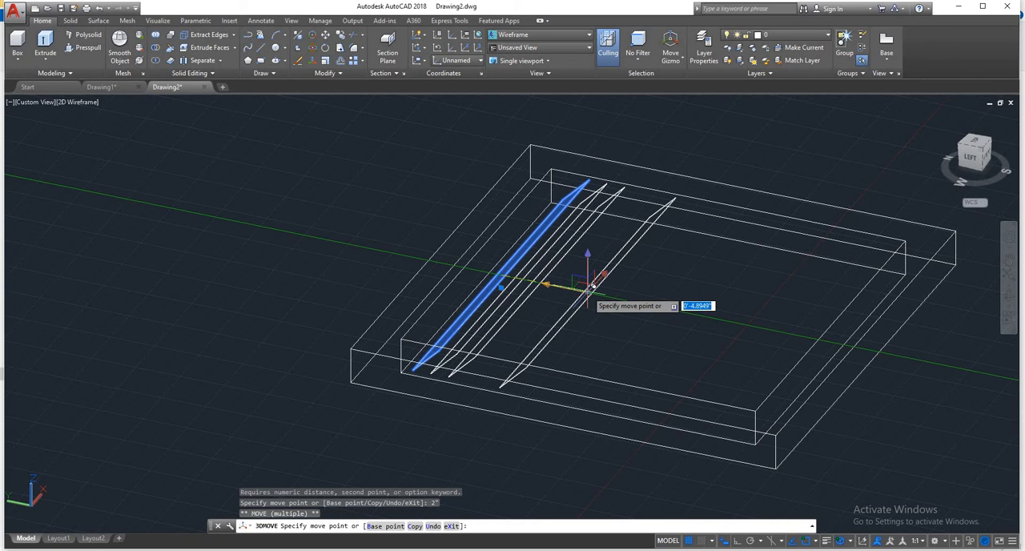
pyautogui.write('3"')
pyautogui.press('Return')
pyautogui.write('4')
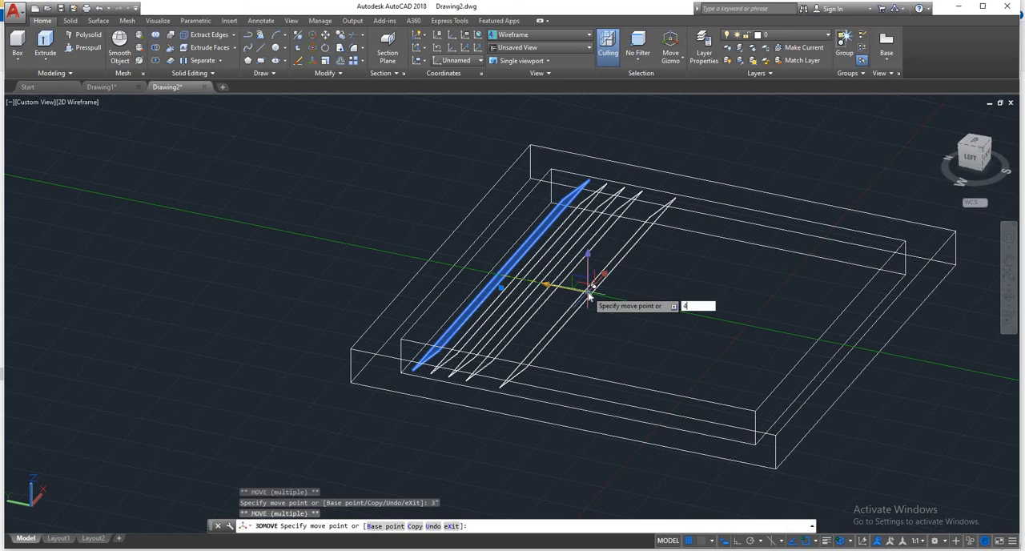
pyautogui.write('"')
pyautogui.press('Return')
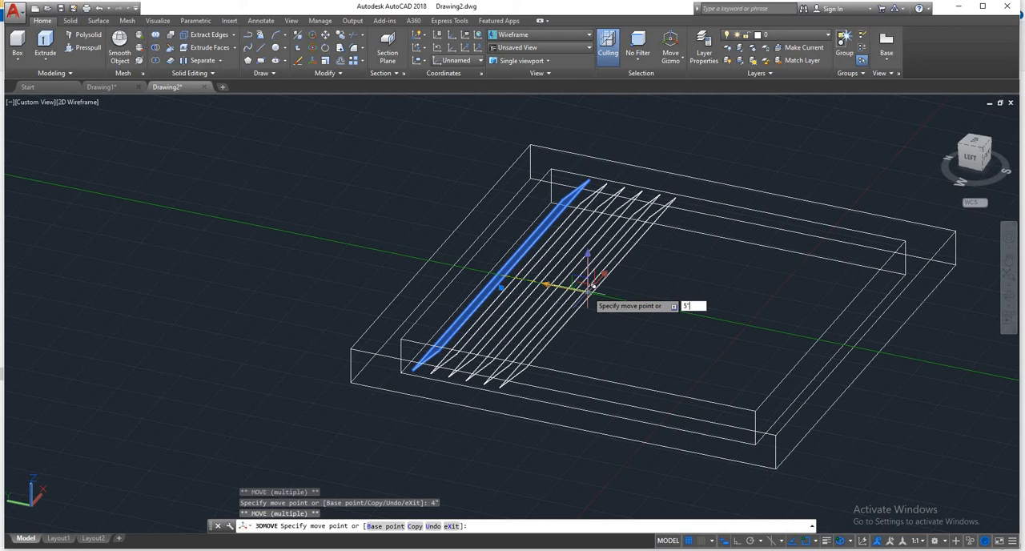
pyautogui.press('Escape')
pyautogui.press('Escape')
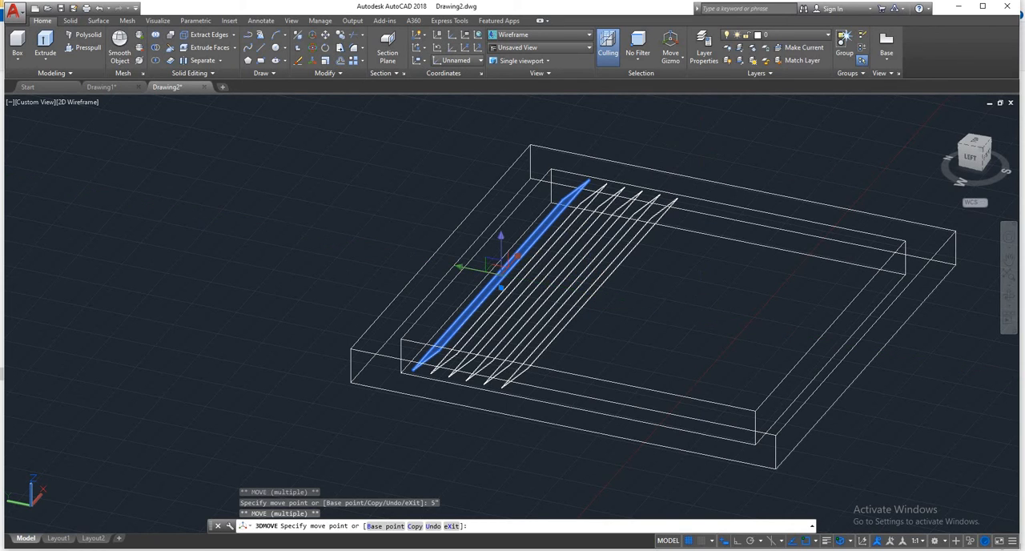
pyautogui.click(655, 274)
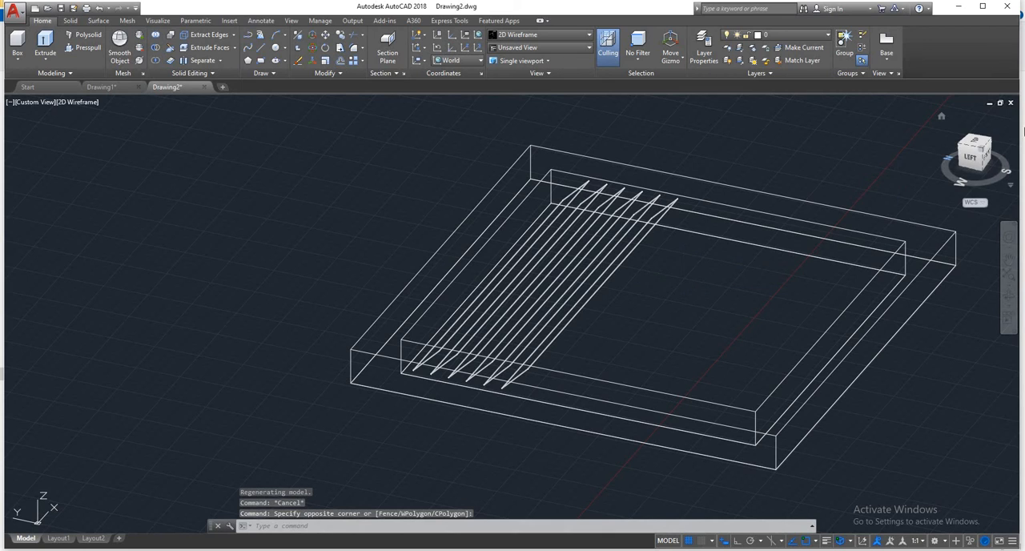
# - From the top view, copy all six slats down the opening, moving the set's upper outer corner to its lower outer corner
pyautogui.scroll(-4, 707, 230)
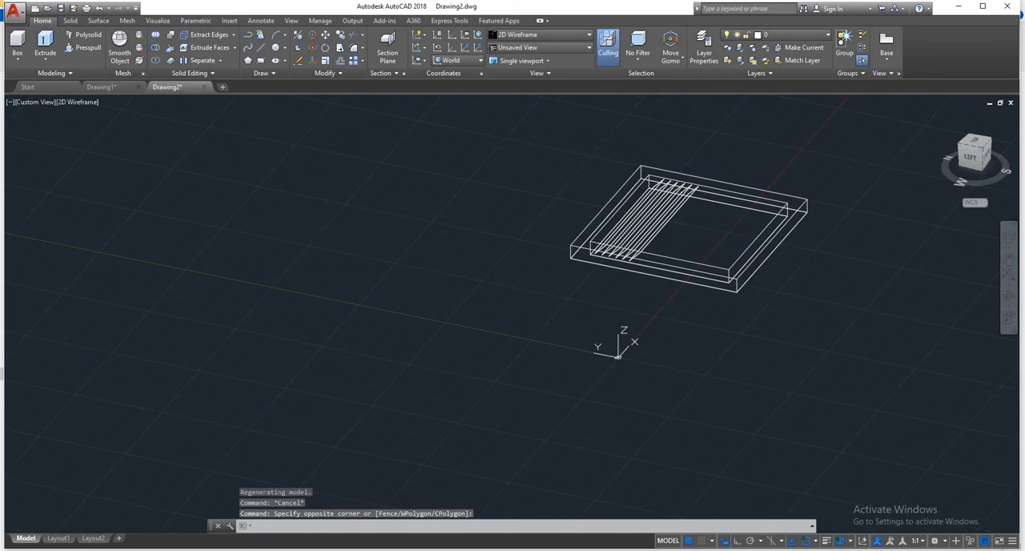
pyautogui.keyDown('shift'); pyautogui.moveTo(737, 233); pyautogui.dragTo(608, 232, button='middle'); pyautogui.keyUp('shift')
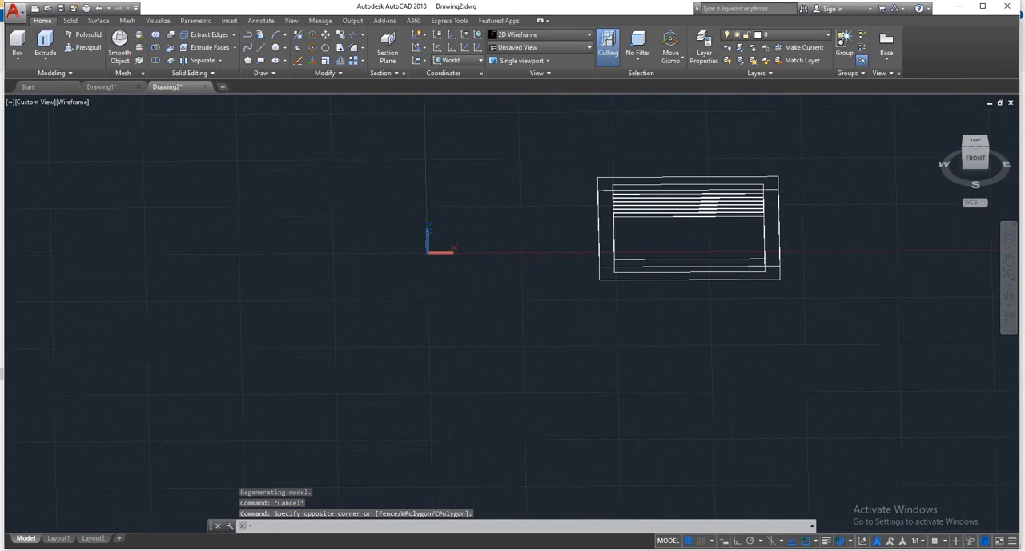
pyautogui.click(975, 144)
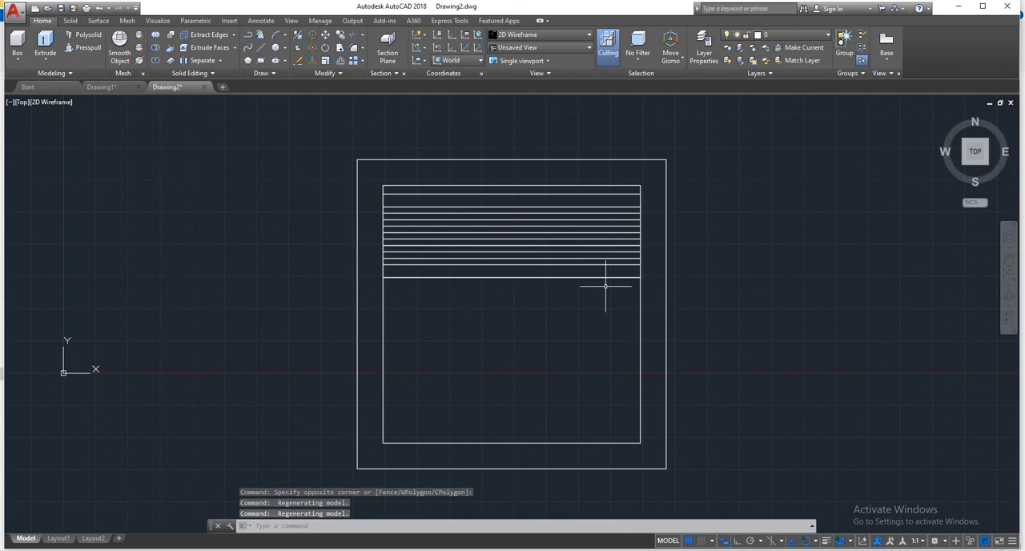
pyautogui.click(567, 210)
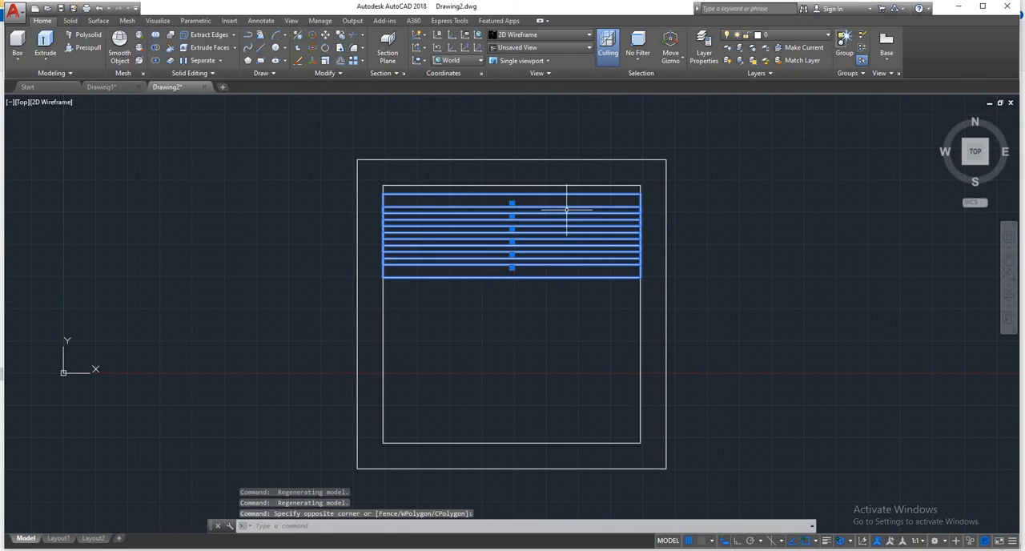
pyautogui.click(339, 40)
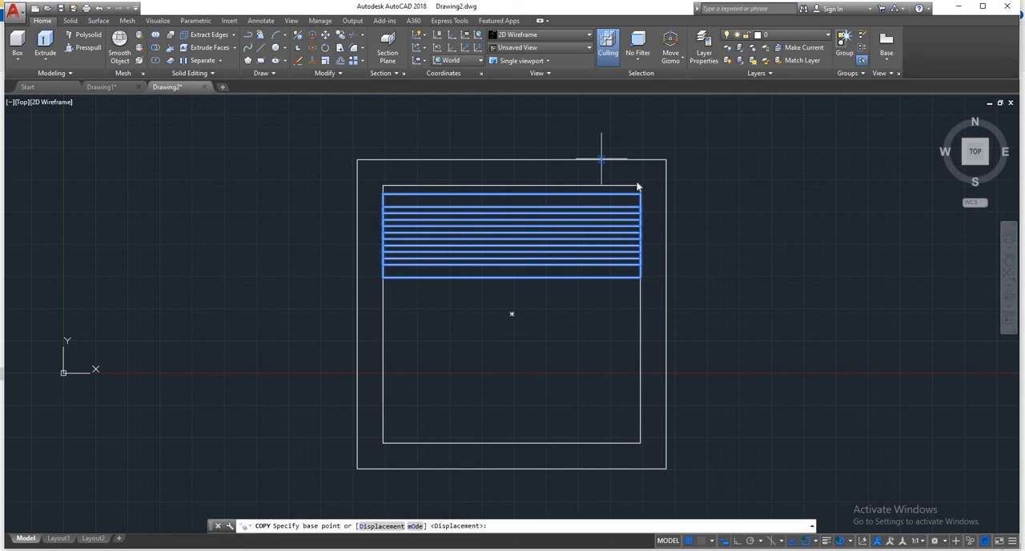
pyautogui.click(640, 193)
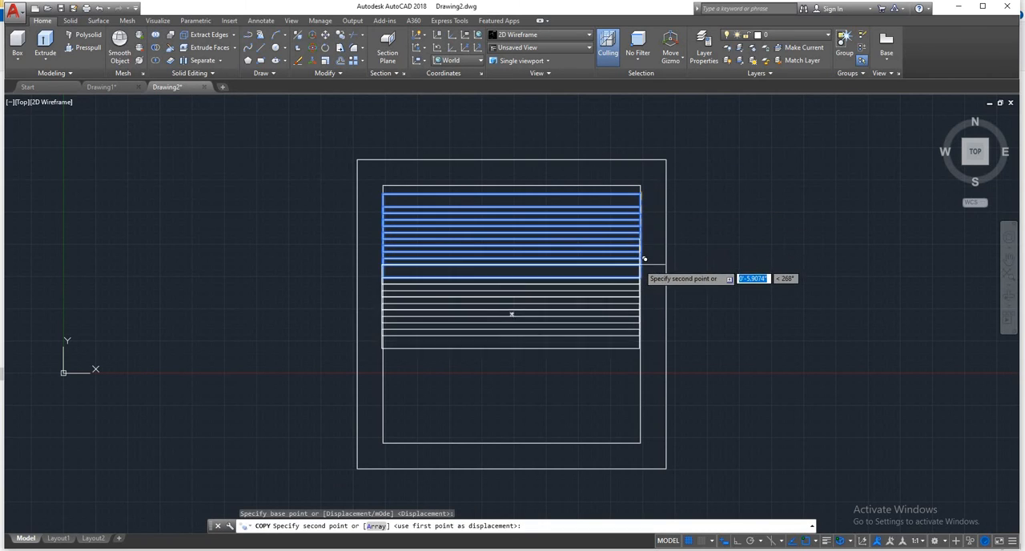
pyautogui.click(641, 279)
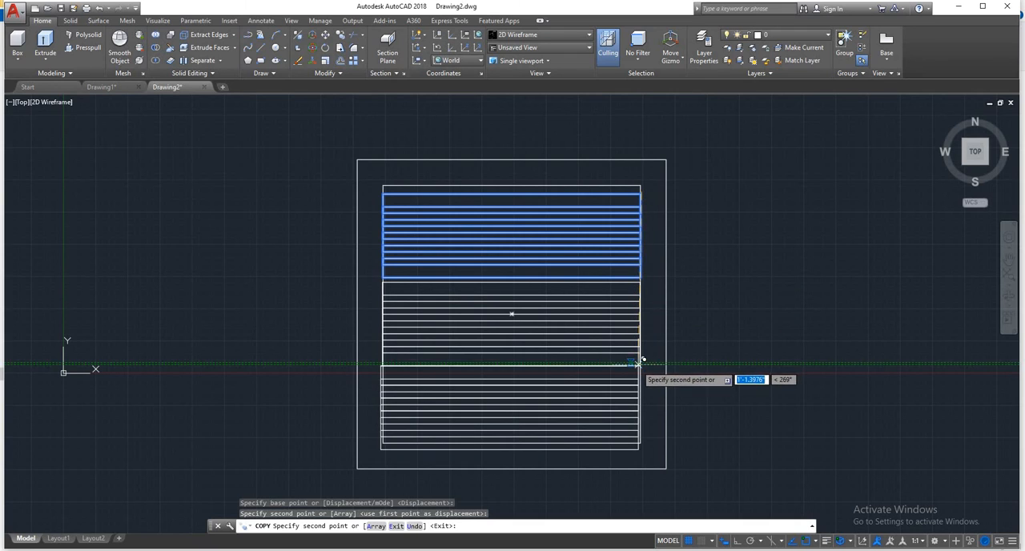
pyautogui.press('Escape')
# - Copy the lower five slats of the second set further down to fill the rest of the frame opening
pyautogui.click(613, 374)
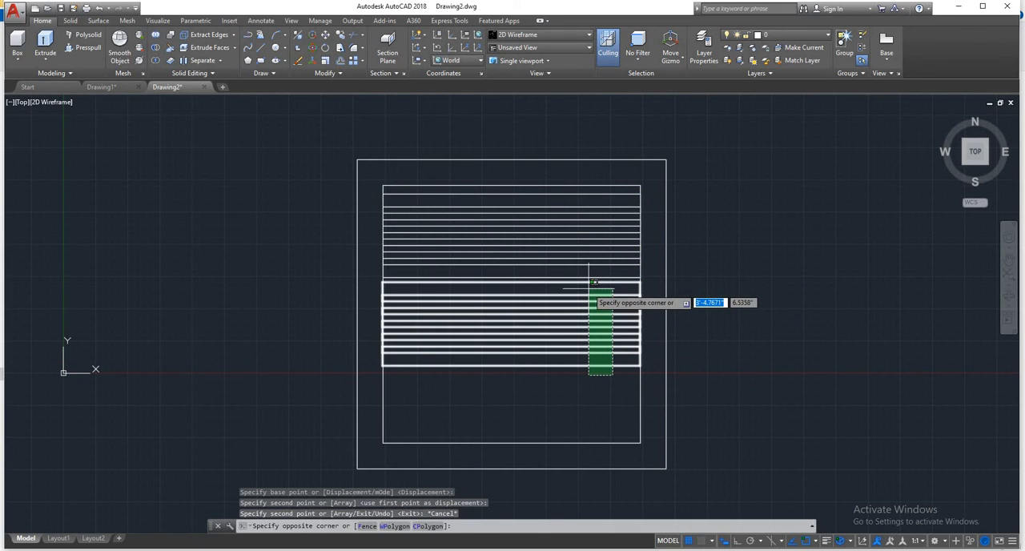
pyautogui.click(597, 297)
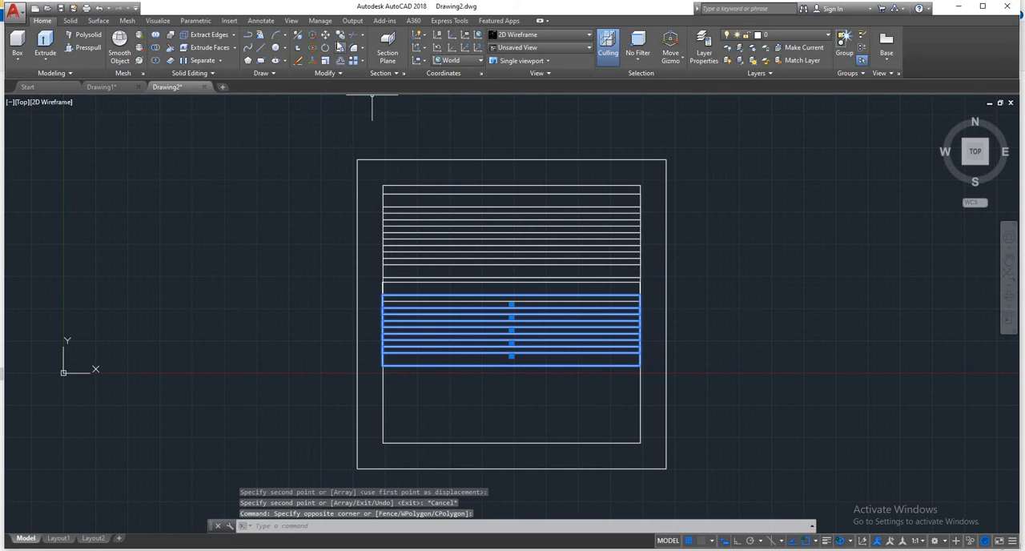
pyautogui.press('Return')
pyautogui.click(645, 290)
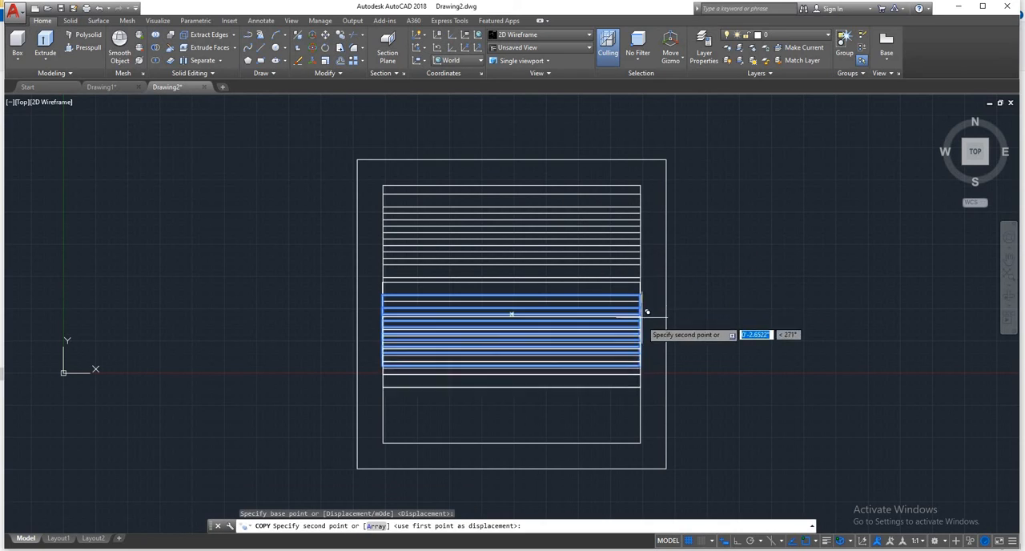
pyautogui.click(647, 355)
pyautogui.press('Escape')
# - Examine the tilted slats inside the frame from several 3D angles and distances
pyautogui.keyDown('shift'); pyautogui.moveTo(697, 305); pyautogui.dragTo(771, 165, button='middle'); pyautogui.keyUp('shift')
pyautogui.scroll(2, 568, 262)
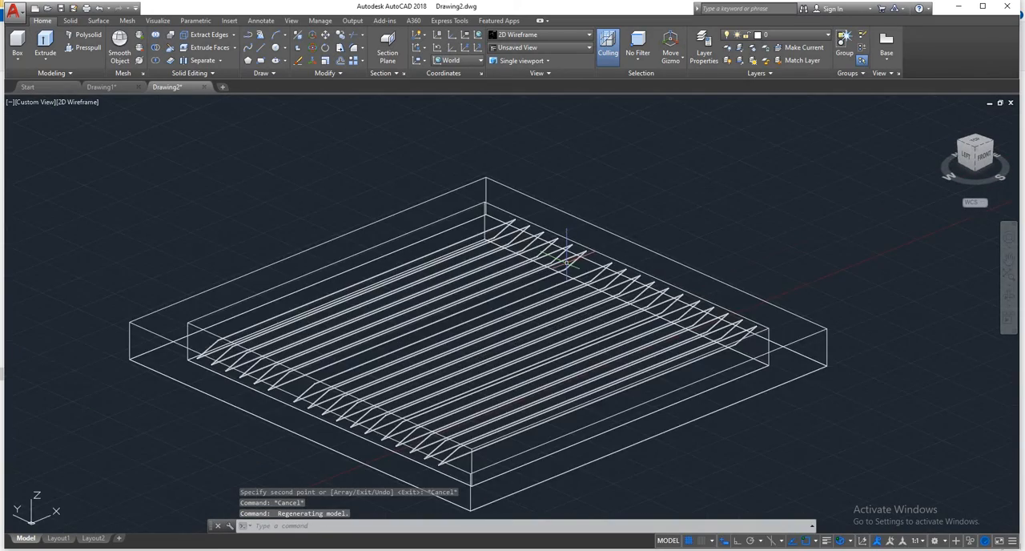
pyautogui.scroll(-4, 567, 263)
pyautogui.keyDown('shift'); pyautogui.moveTo(568, 258); pyautogui.dragTo(558, 309, button='middle'); pyautogui.keyUp('shift')
pyautogui.scroll(5, 574, 360)
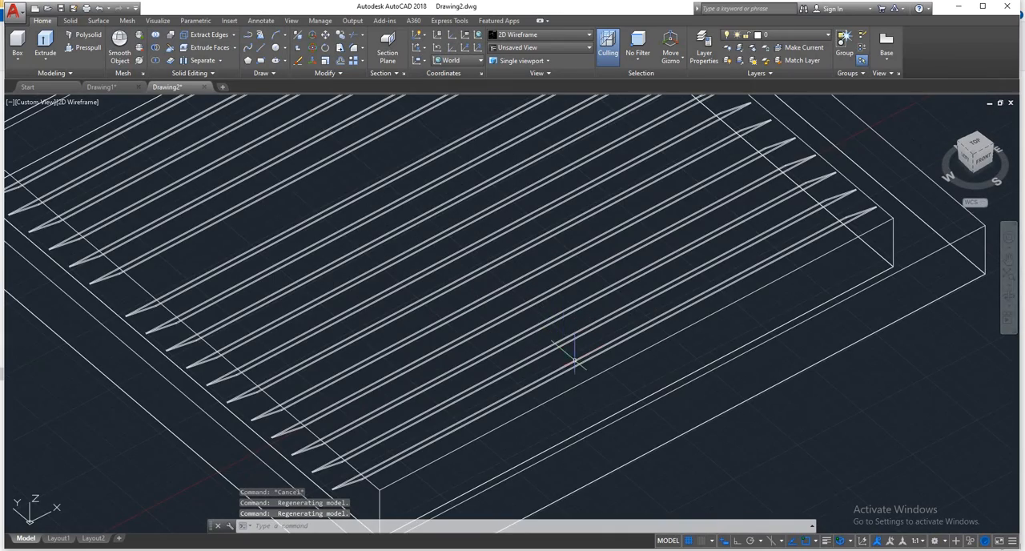
pyautogui.scroll(-5, 582, 376)
pyautogui.keyDown('shift'); pyautogui.moveTo(549, 359); pyautogui.dragTo(535, 270, button='middle'); pyautogui.keyUp('shift')
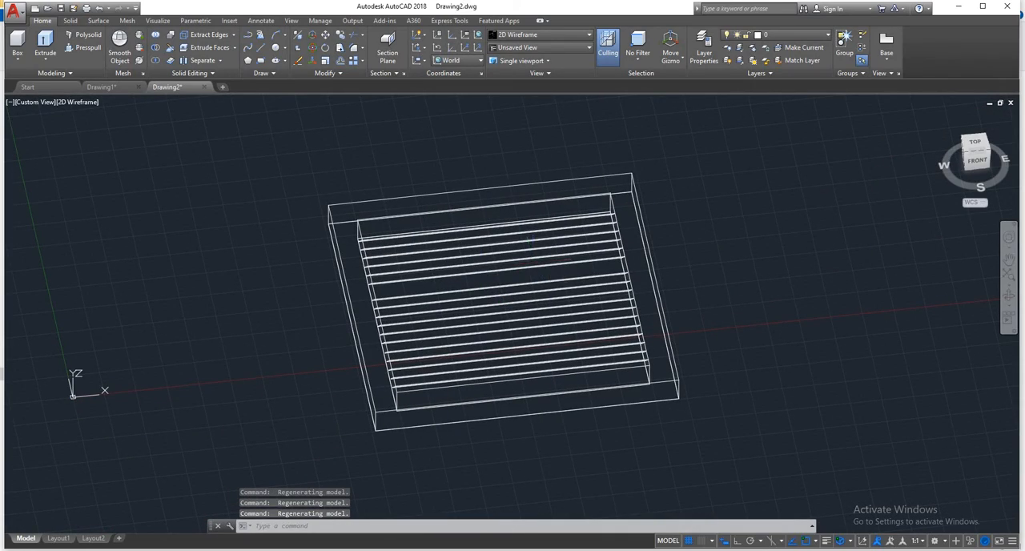
# - Open the Materials Browser to choose materials for the louver model
pyautogui.write('mat')
pyautogui.press('Return')
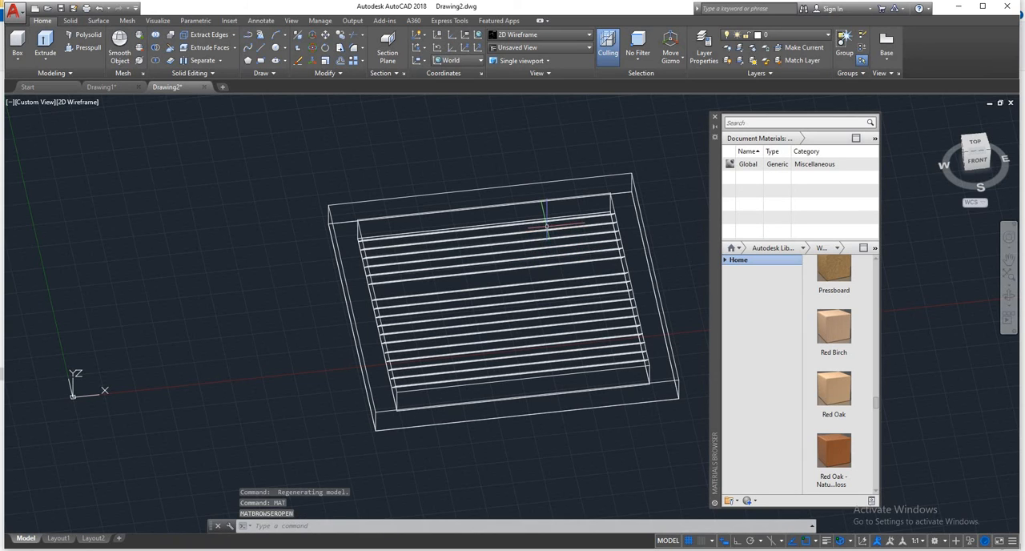
pyautogui.moveTo(525, 247); pyautogui.dragTo(528, 318, button='middle')
pyautogui.scroll(-5, 524, 274)
pyautogui.scroll(5, 523, 284)
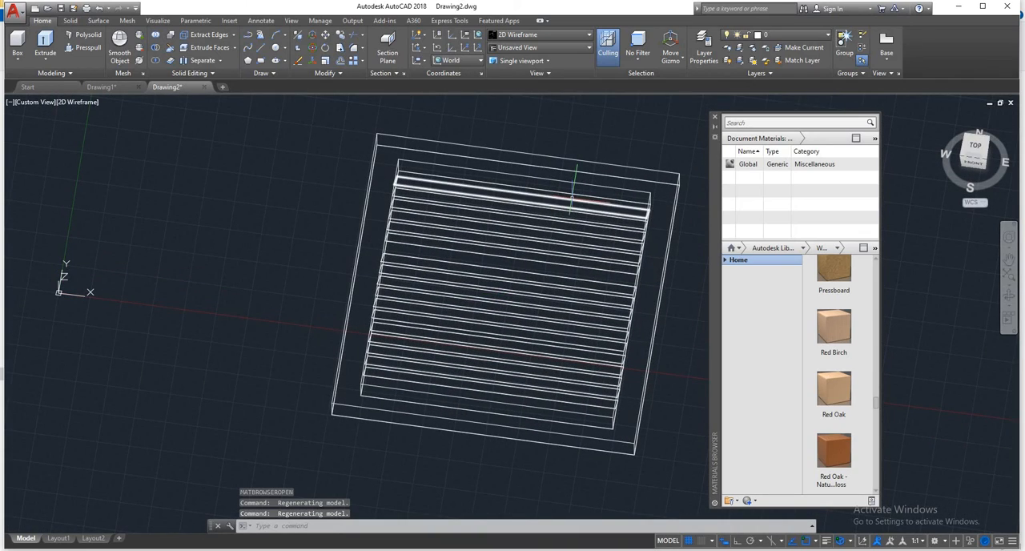
# - Assign the Blue glass material from the Autodesk library to all slats inside the frame
pyautogui.click(545, 232)
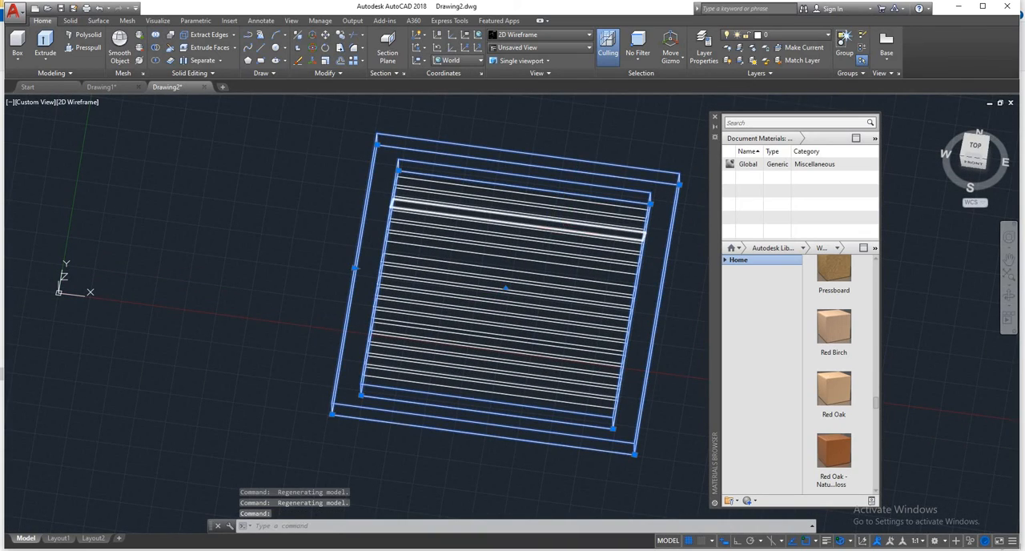
pyautogui.press('Escape')
pyautogui.click(609, 208)
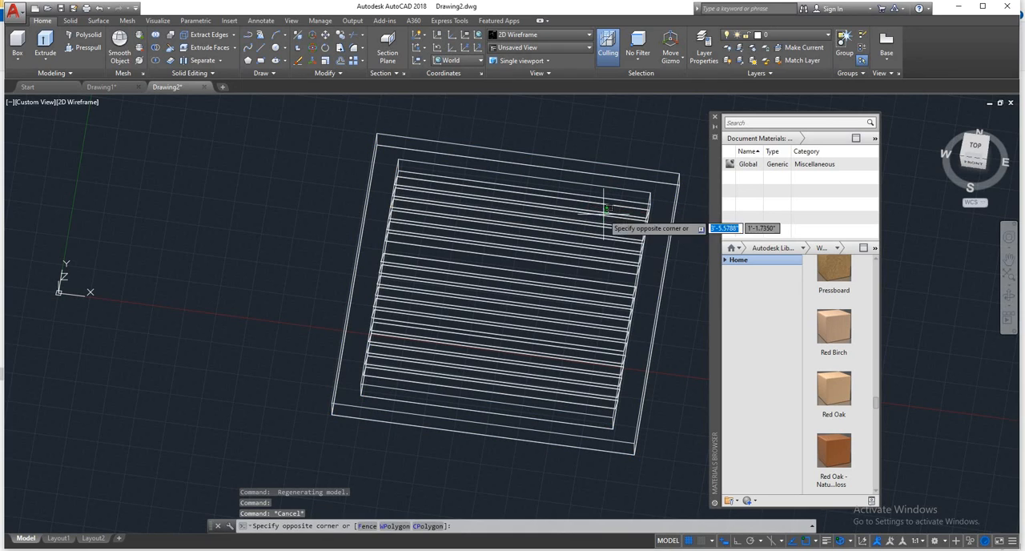
pyautogui.click(505, 392)
pyautogui.scroll(1, 849, 271)
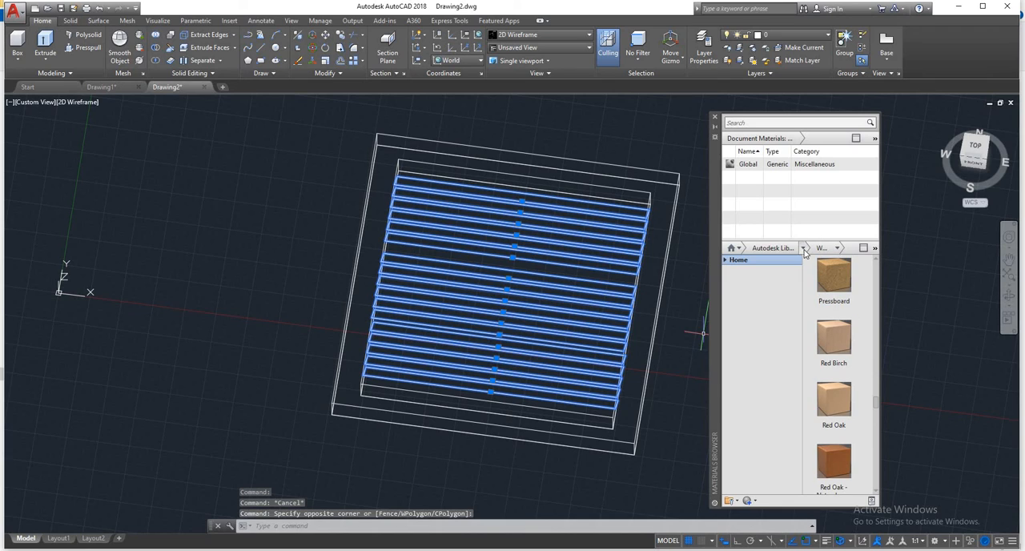
pyautogui.click(803, 249)
pyautogui.click(745, 317)
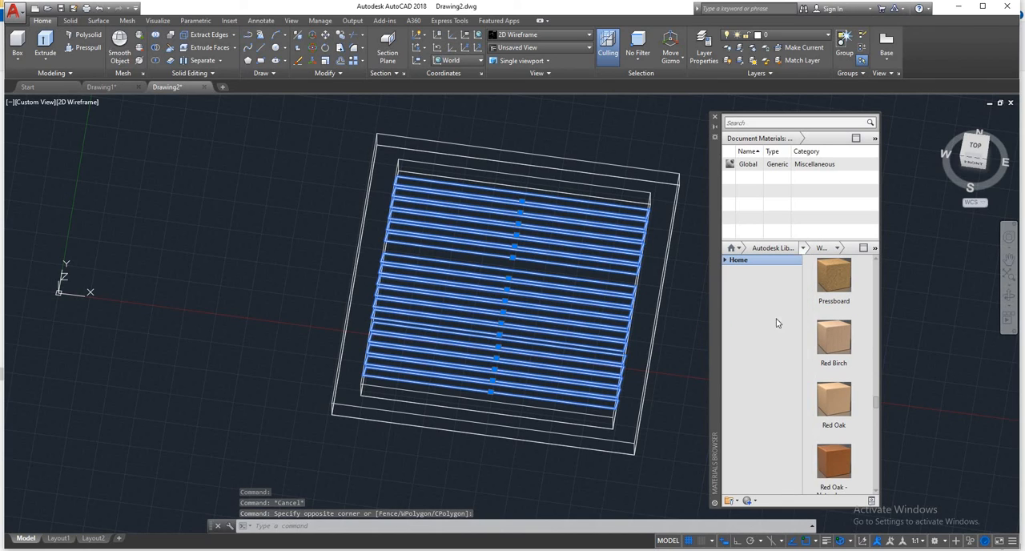
pyautogui.rightClick(831, 336)
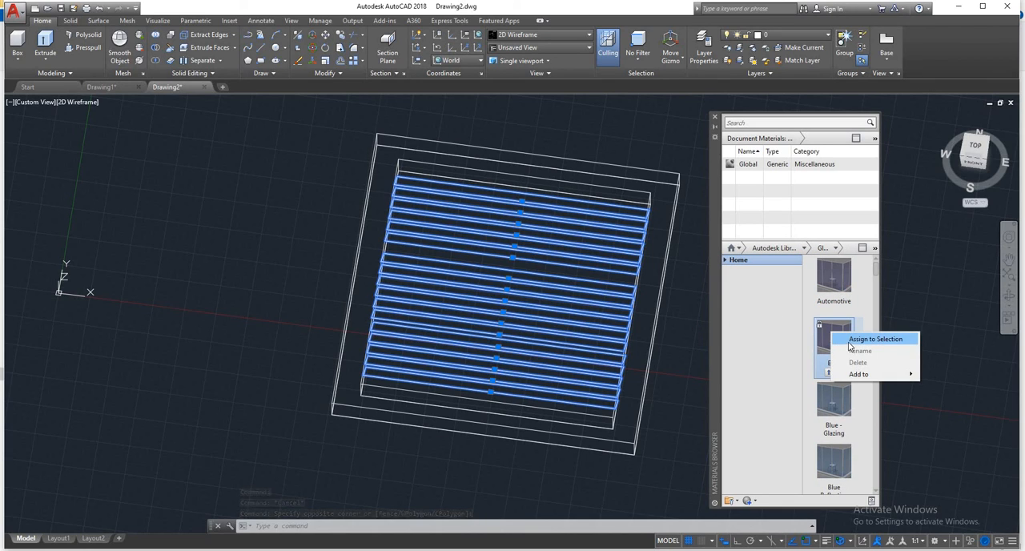
pyautogui.click(874, 338)
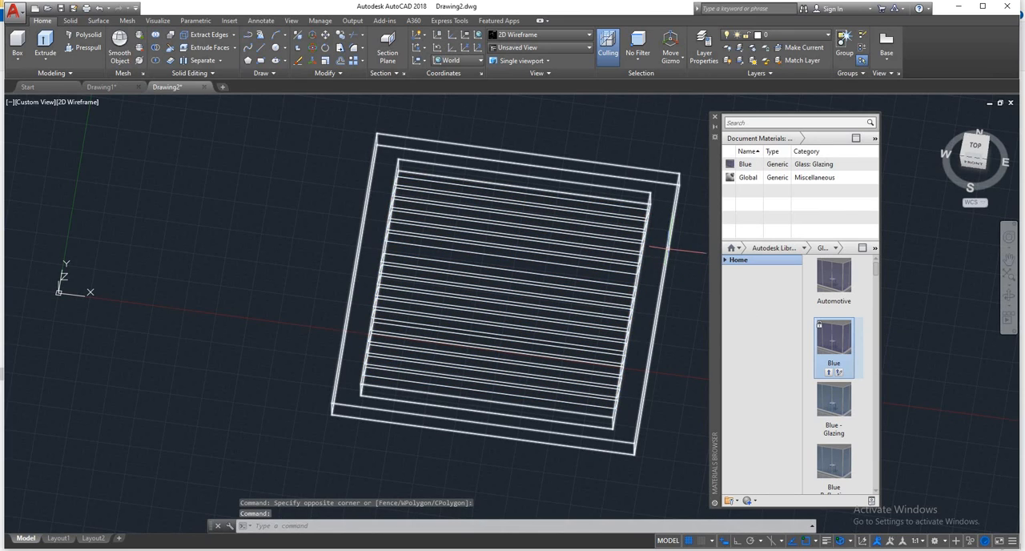
# - Assign the Andiroba wood material from the Autodesk library to the square frame
pyautogui.hotkey('ctrl', 'a')
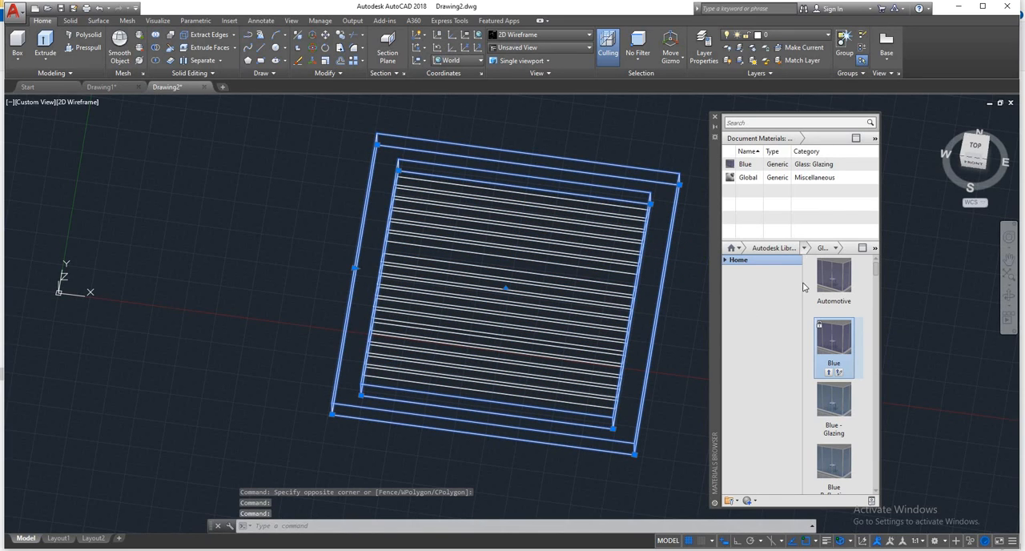
pyautogui.click(804, 247)
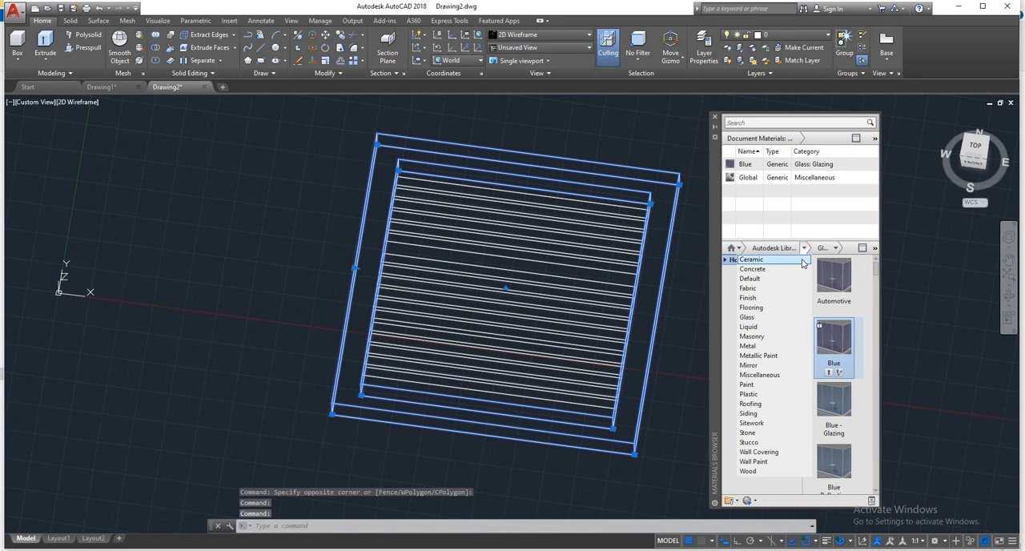
pyautogui.click(759, 471)
pyautogui.rightClick(844, 282)
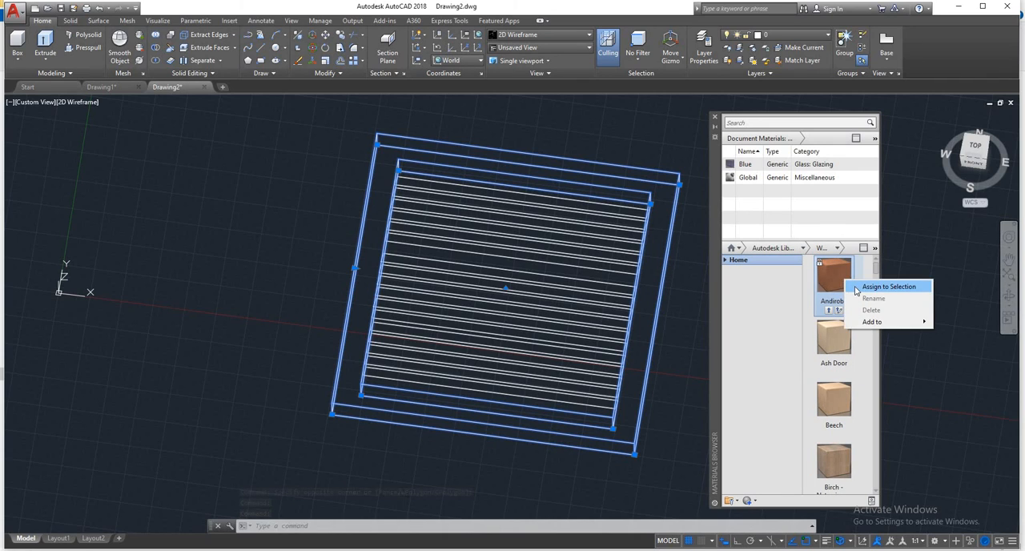
pyautogui.click(855, 287)
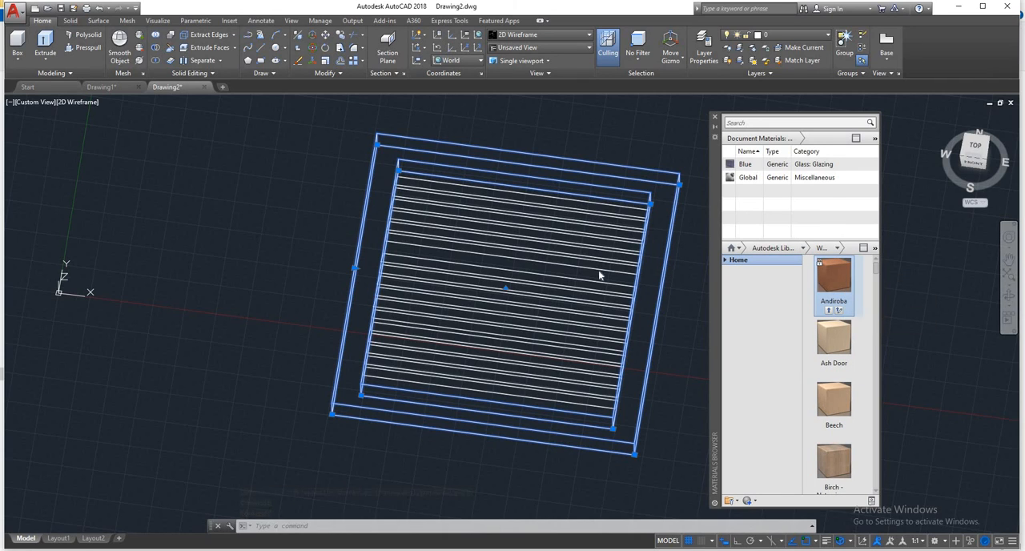
# - Set the viewport to the Realistic visual style and close the Materials Browser
pyautogui.click(71, 102)
pyautogui.click(100, 165)
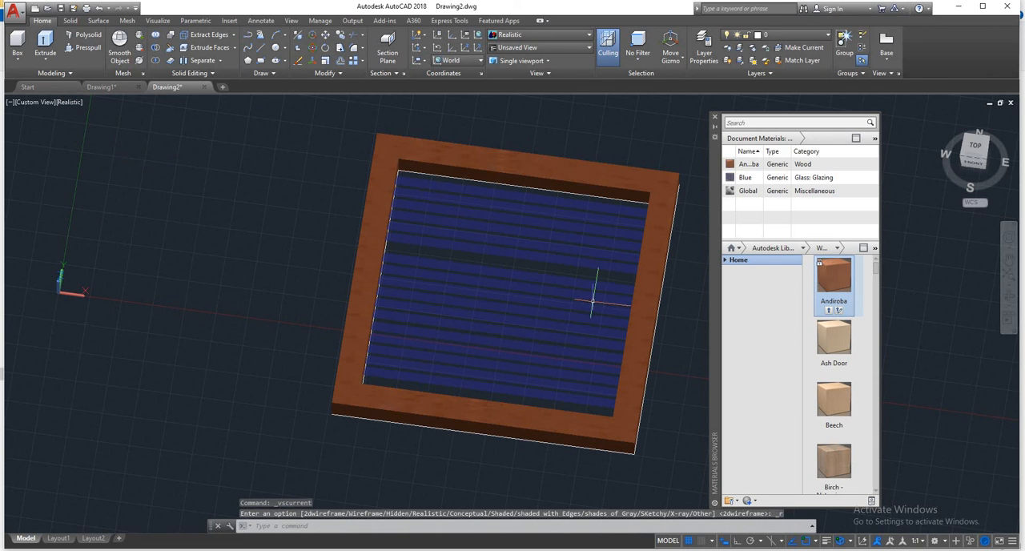
pyautogui.keyDown('shift'); pyautogui.moveTo(592, 300); pyautogui.dragTo(722, 130, button='middle'); pyautogui.keyUp('shift')
pyautogui.click(715, 118)
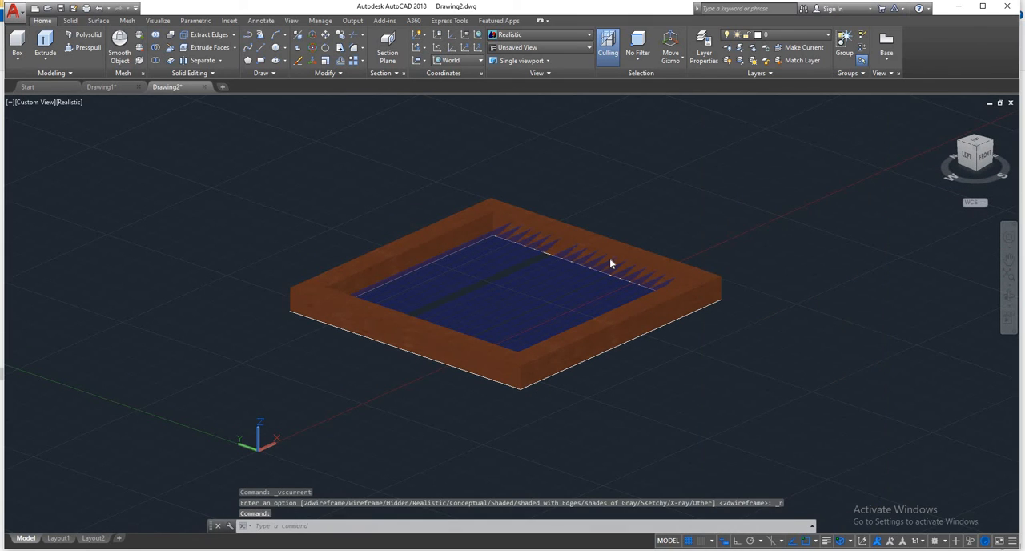
pyautogui.scroll(5, 614, 263)
pyautogui.keyDown('shift'); pyautogui.moveTo(668, 284); pyautogui.dragTo(613, 325, button='middle'); pyautogui.keyUp('shift')
pyautogui.scroll(-4, 693, 350)
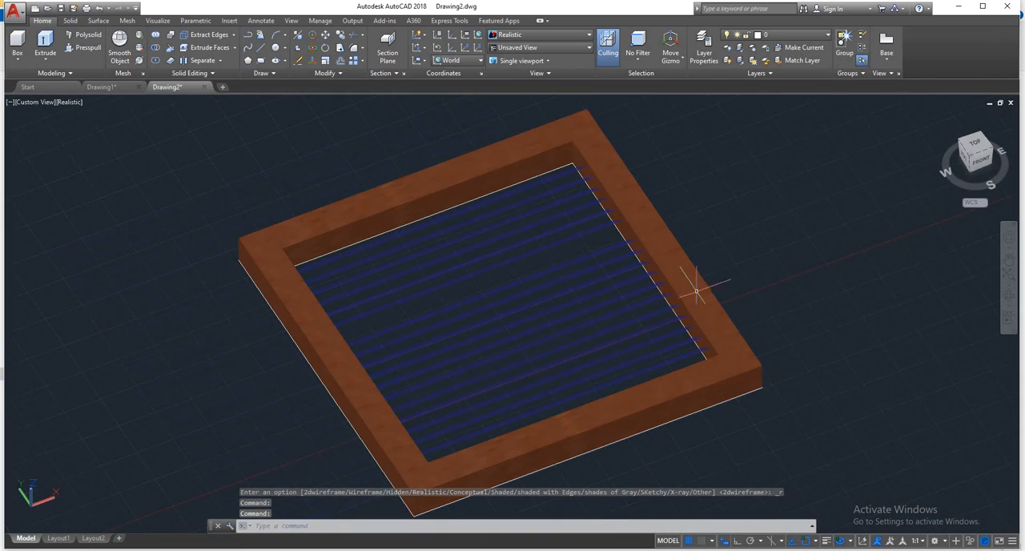